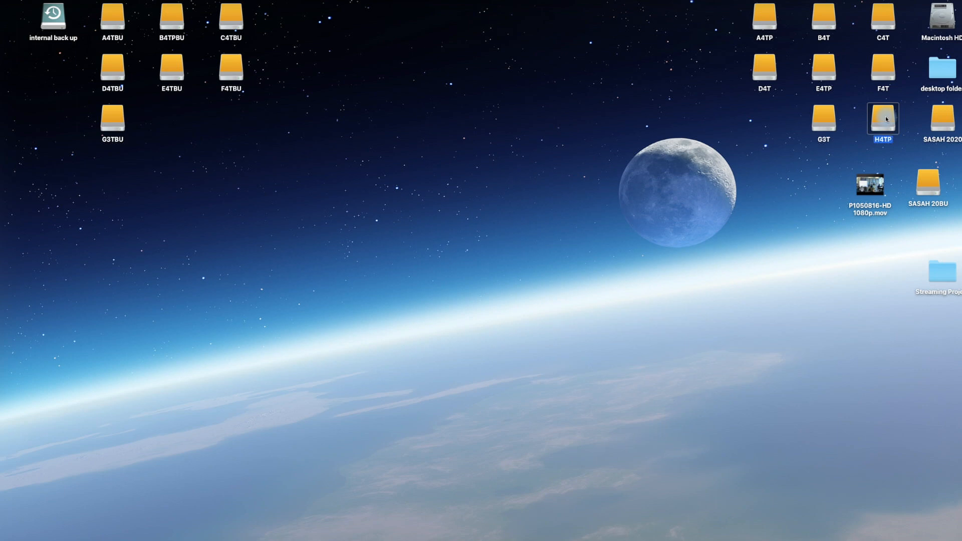
- Check the H4TP drive's info, then save a new library called fcpxtest on H4TP
key("super+i")
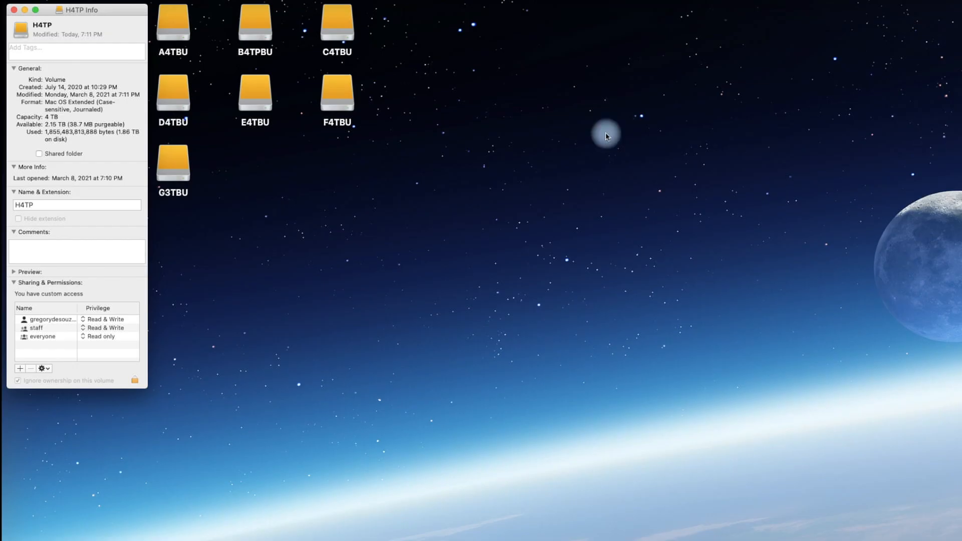
left_click(16, 10)
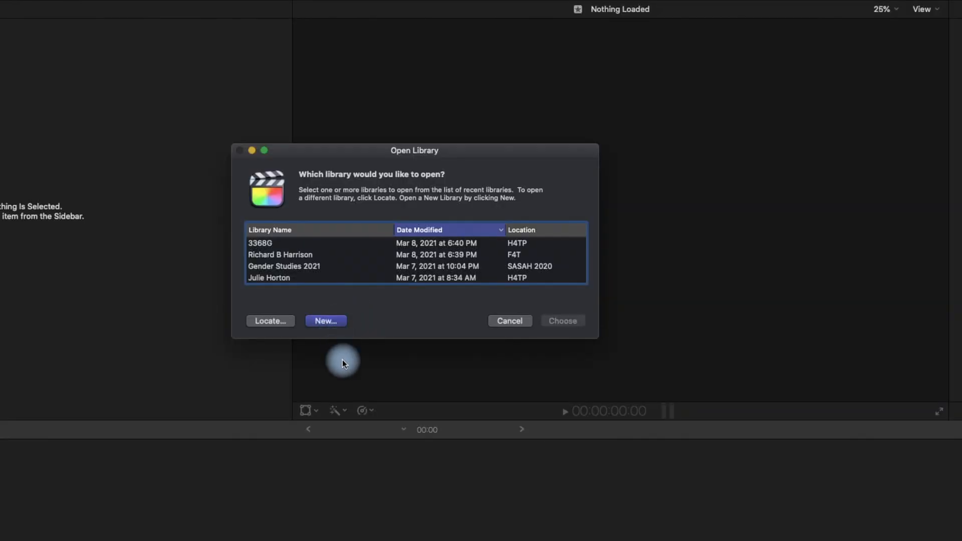
key("Return")
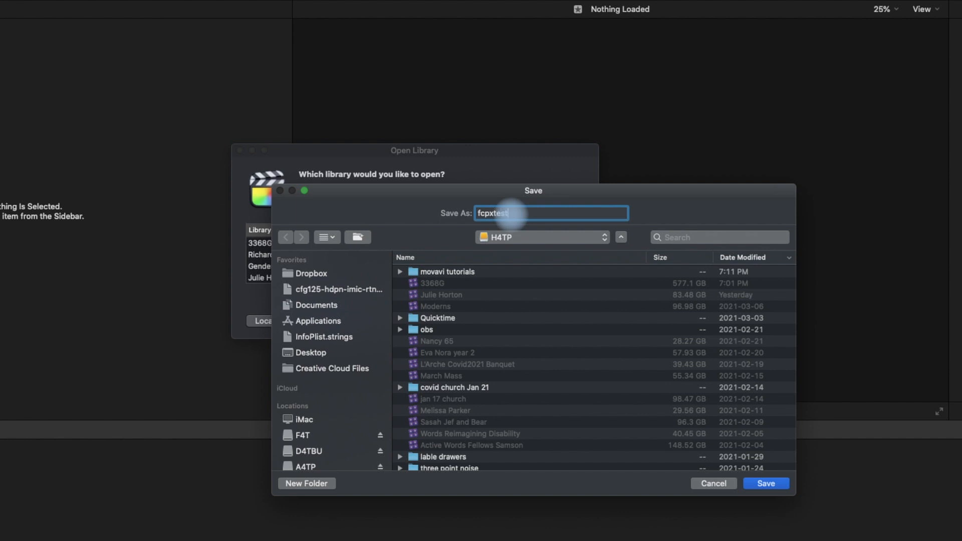
key("Return")
left_click(87, 2)
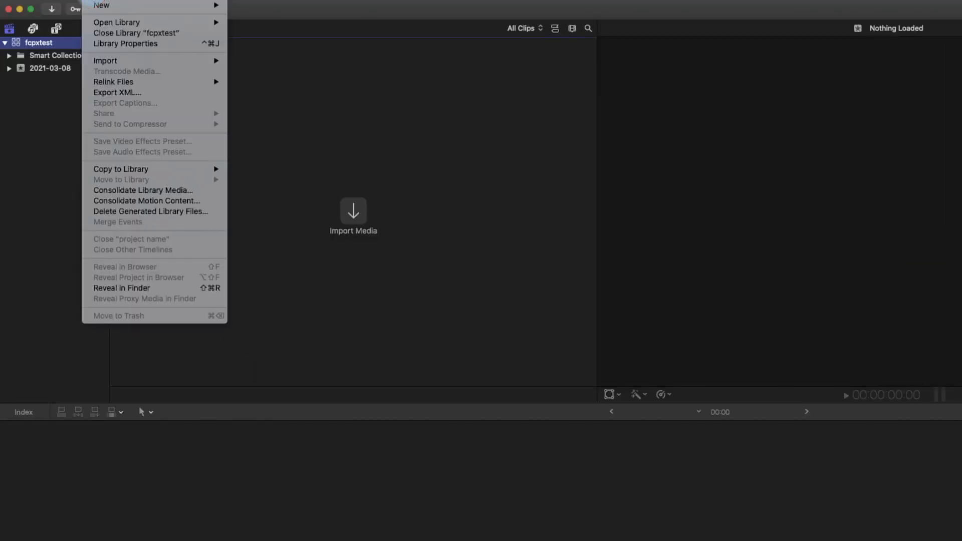
- Create event 'fcpx test' with a new 1080p 30p project at a 44.1kHz sample rate
mouse_move(213, 5)
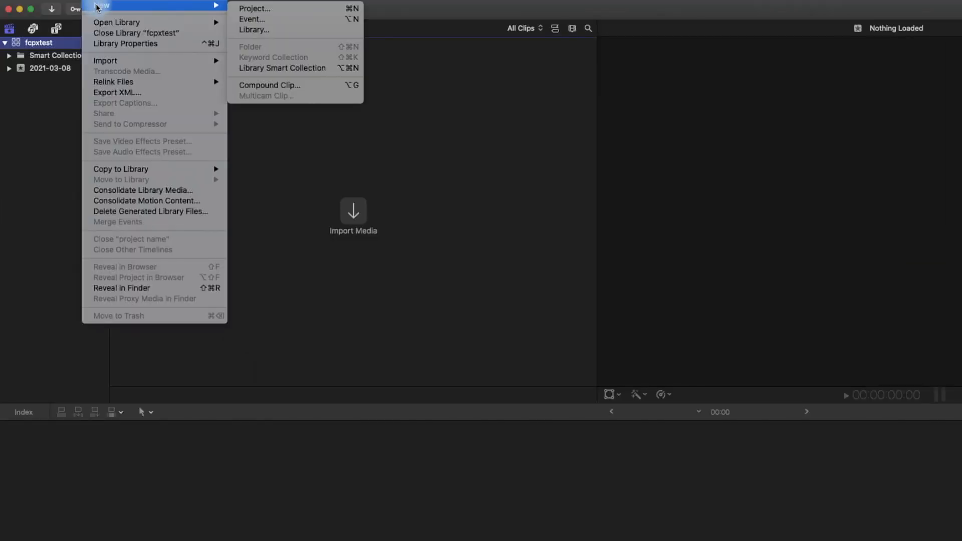
left_click(258, 19)
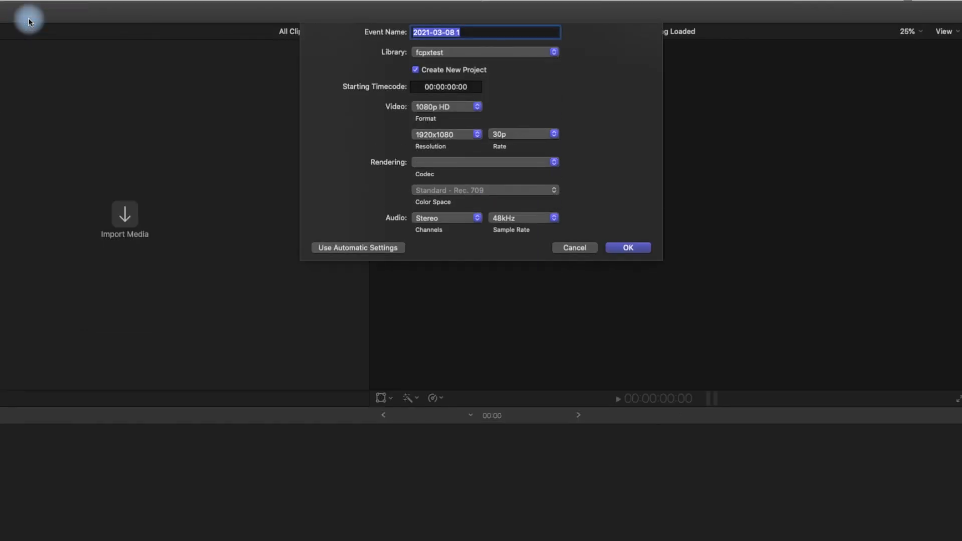
type("fcpx test")
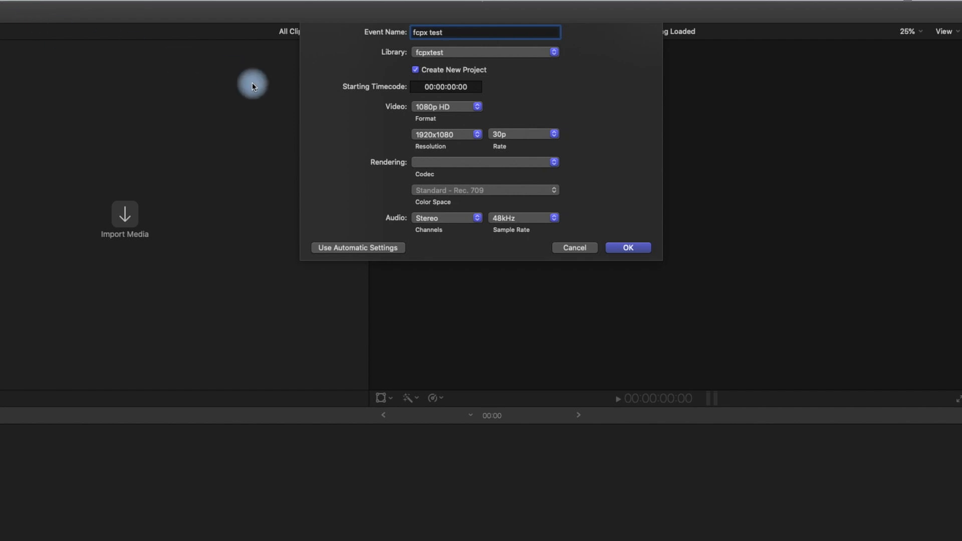
left_click(554, 219)
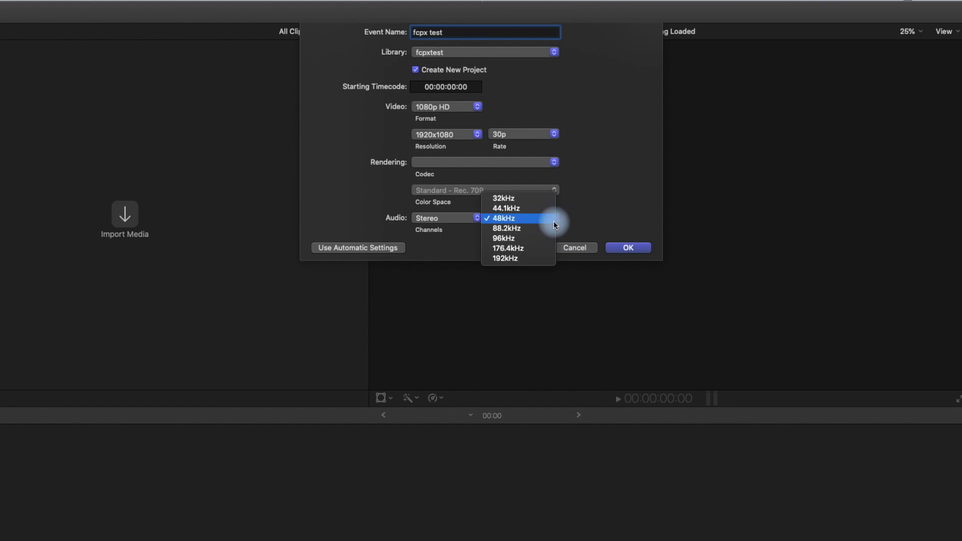
left_click(536, 208)
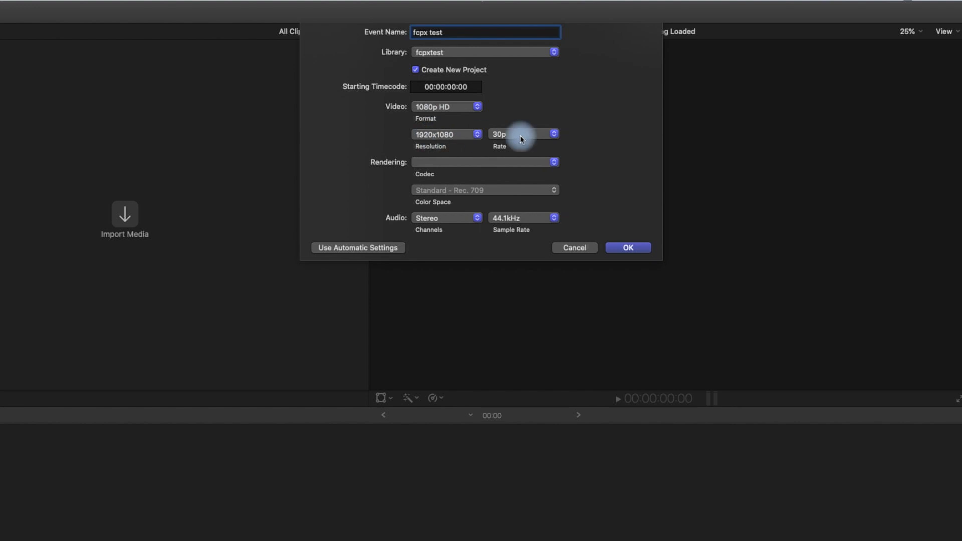
left_click(629, 247)
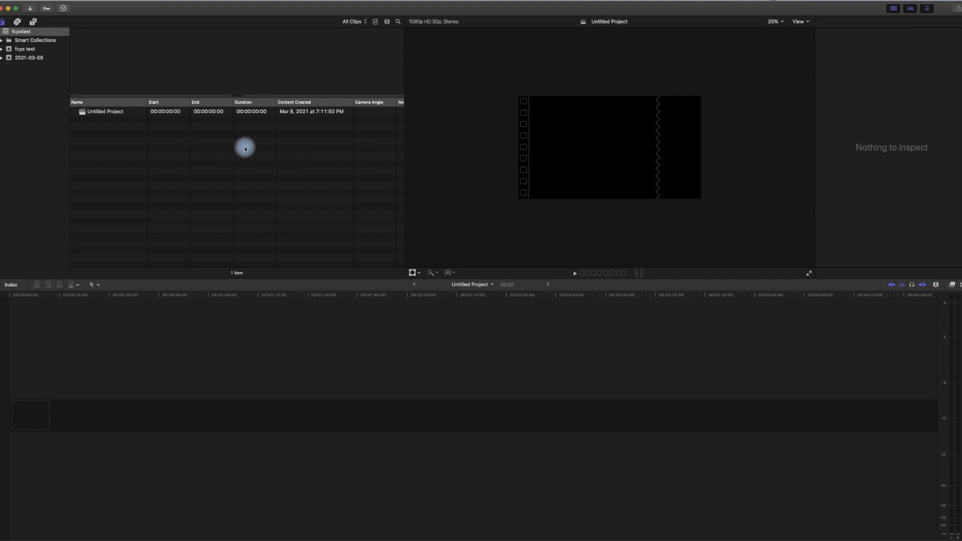
- Open the media import window to bring in the P1050816-HD 1080p clip
scroll(246, 149, "right", 1)
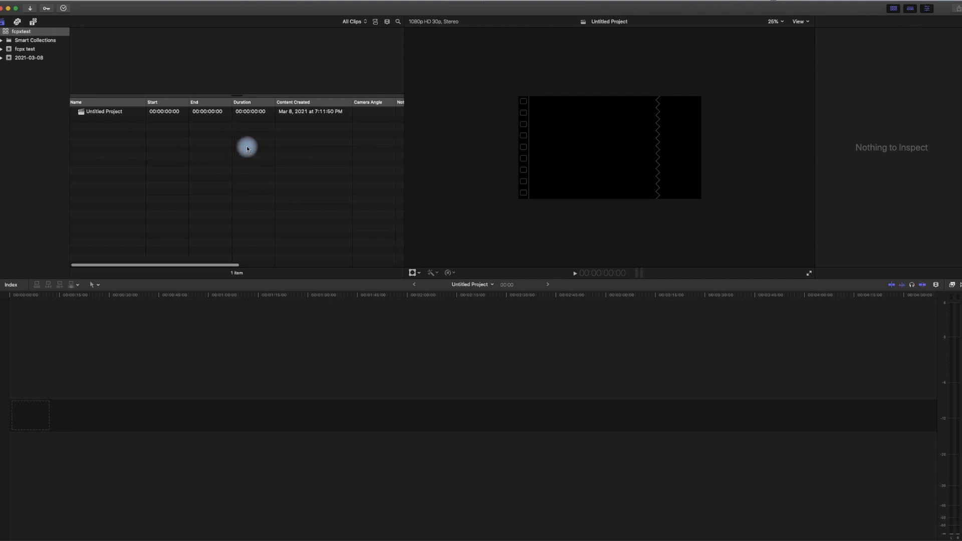
left_click(31, 10)
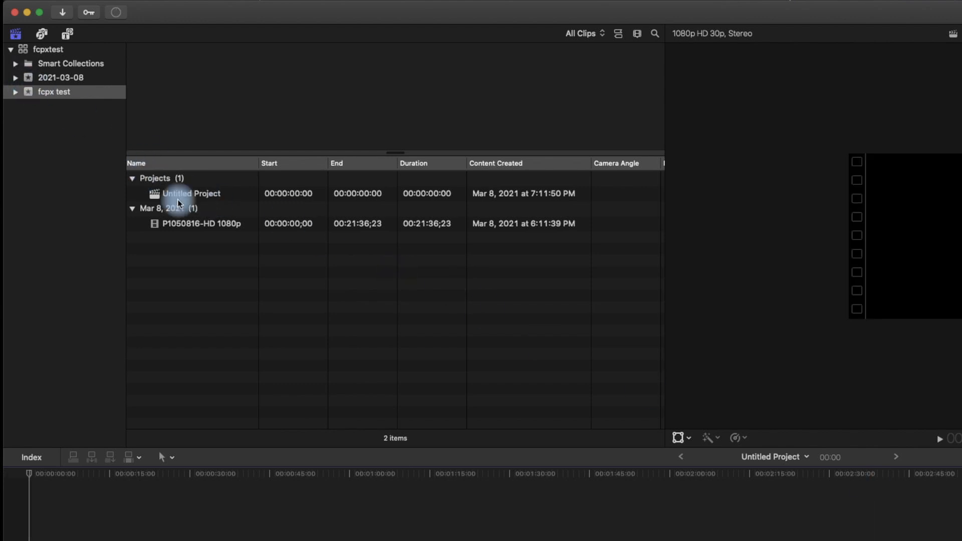
- Rename Untitled Project to 'fcpx test' and drag P1050816-HD 1080p into its timeline
left_click(194, 195)
left_click(200, 196)
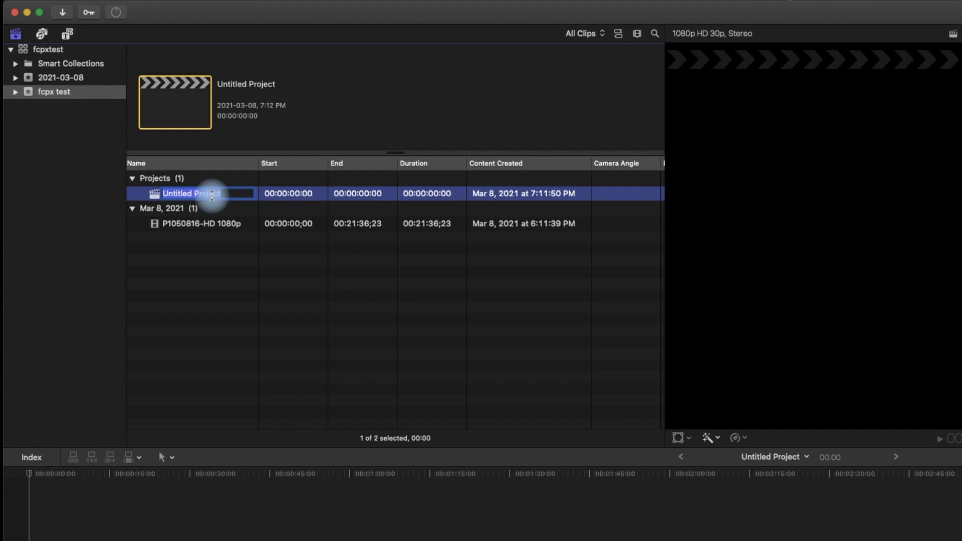
type("fcpx test")
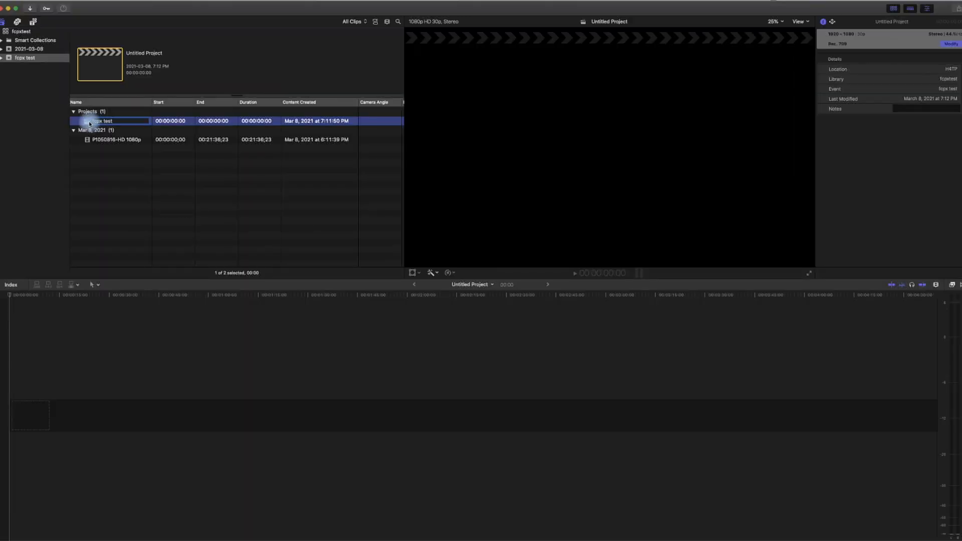
key("Return")
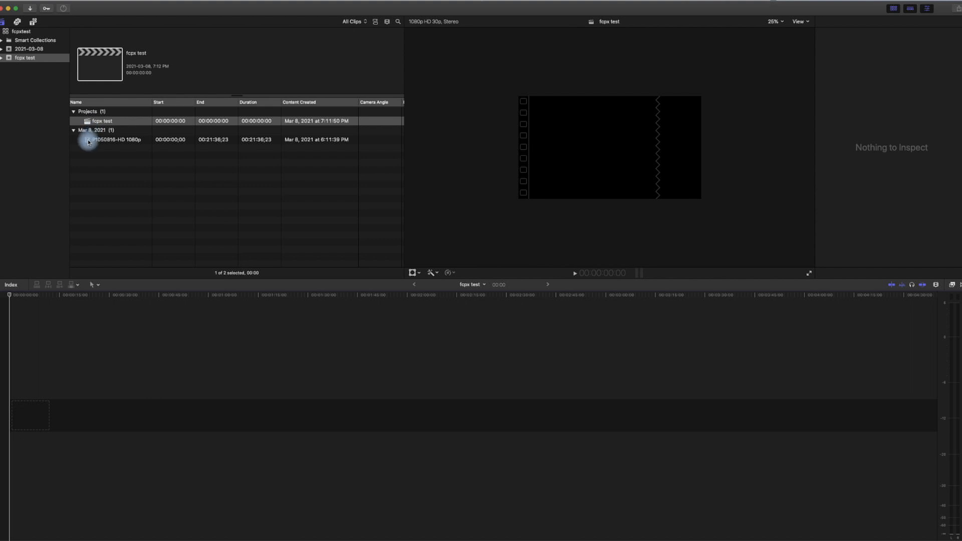
left_click_drag(90, 142, 23, 403)
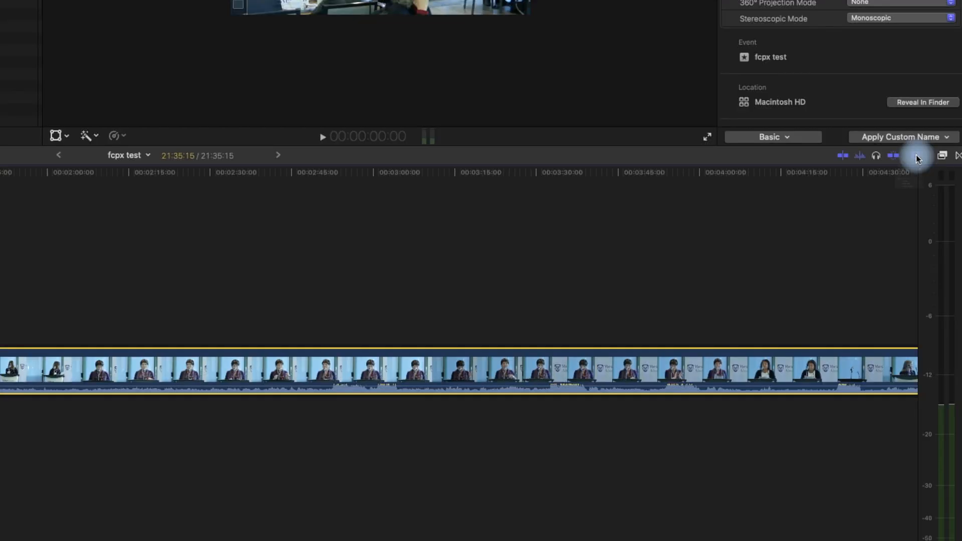
- Raise the clip height slider in Clip Appearance, then zoom the timeline in and back out
left_click(936, 287)
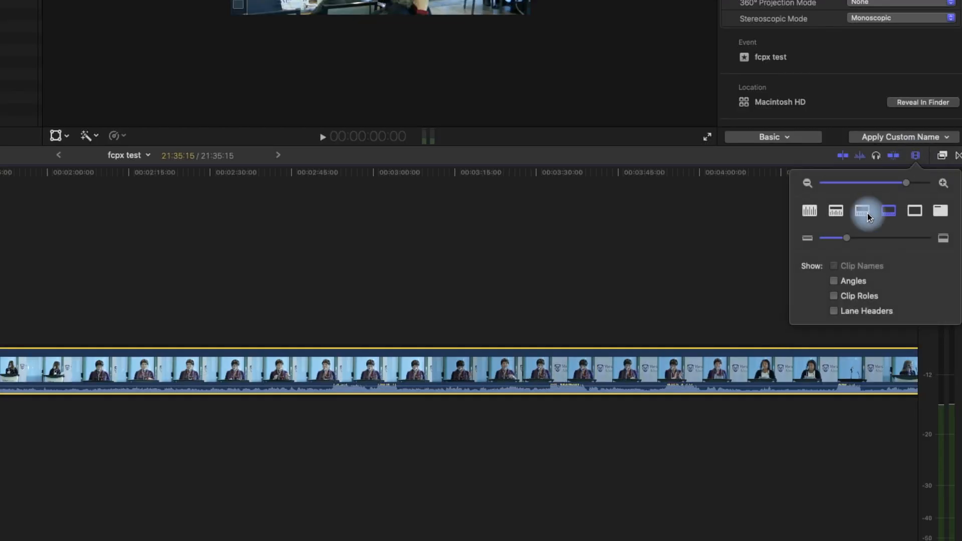
left_click_drag(894, 336, 898, 337)
left_click_drag(852, 242, 915, 236)
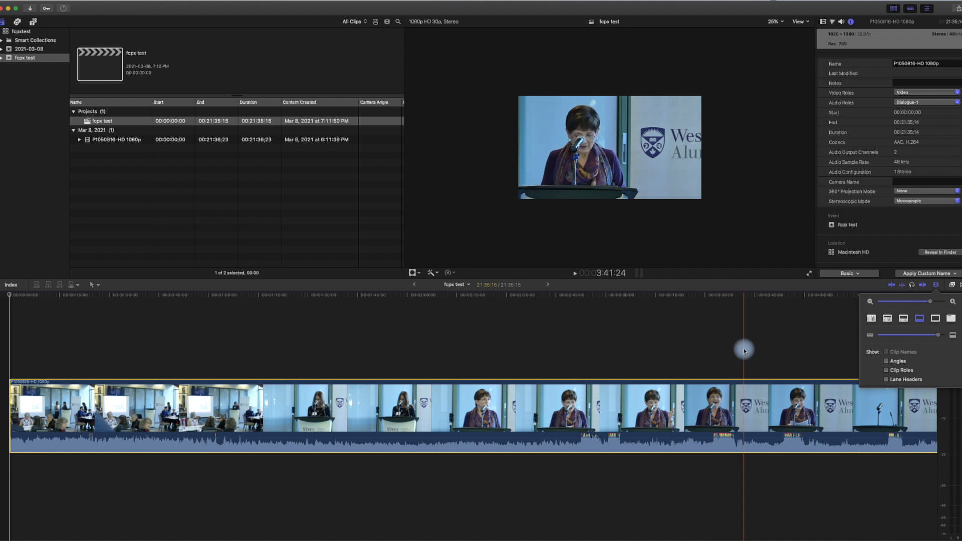
key("super+equal")
key("super+equal")
key("super+equal")
key("super+equal")
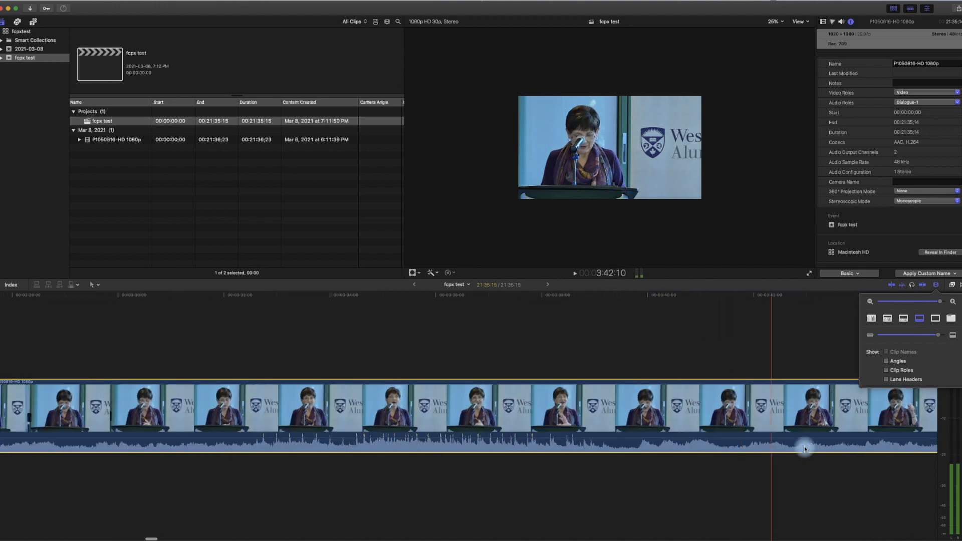
scroll(632, 442, "left", 15)
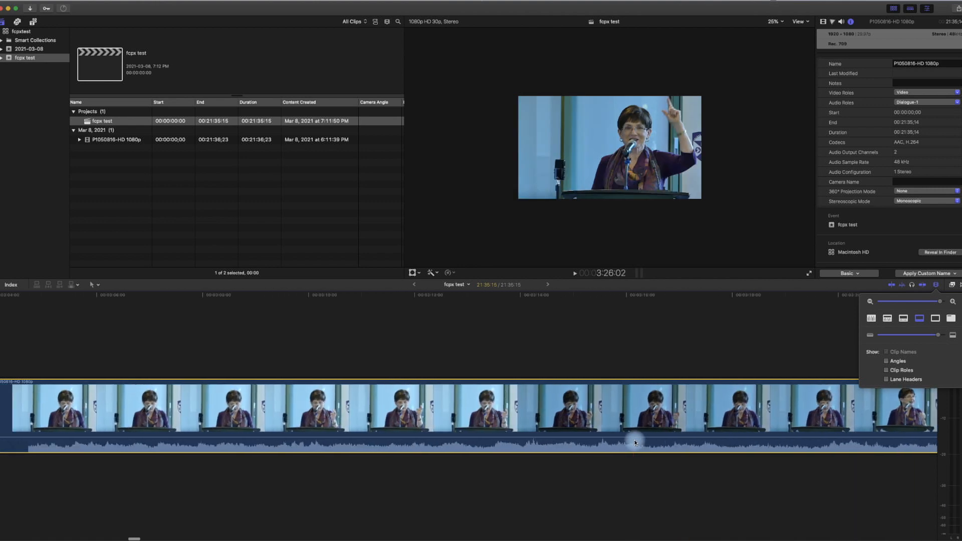
key("super+minus")
key("super+minus")
key("super+minus")
key("super+minus")
key("super+minus")
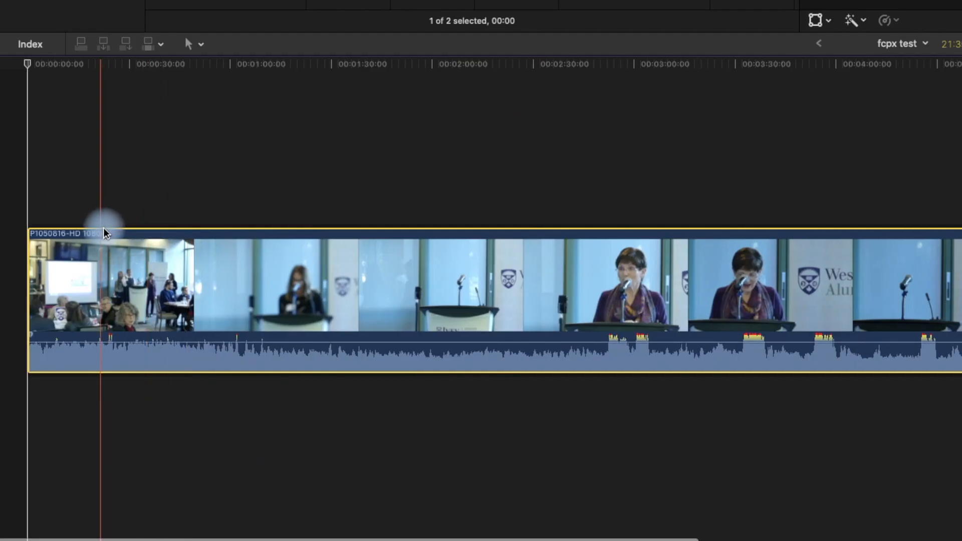
- Blade the clip at about 0:24 and delete the opening piece, leaving 21:11:11
left_click(49, 379)
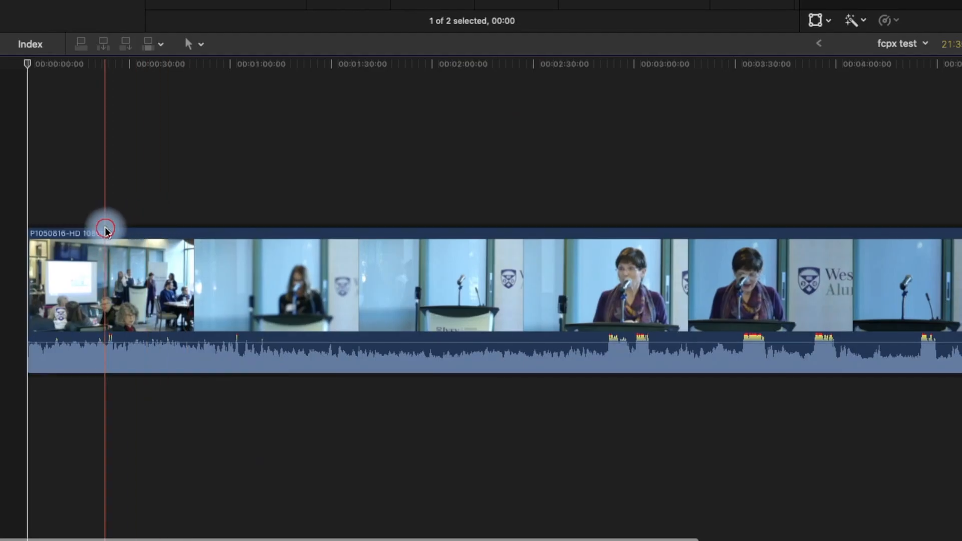
left_click(105, 230)
key("super+equal")
key("super+equal")
key("super+equal")
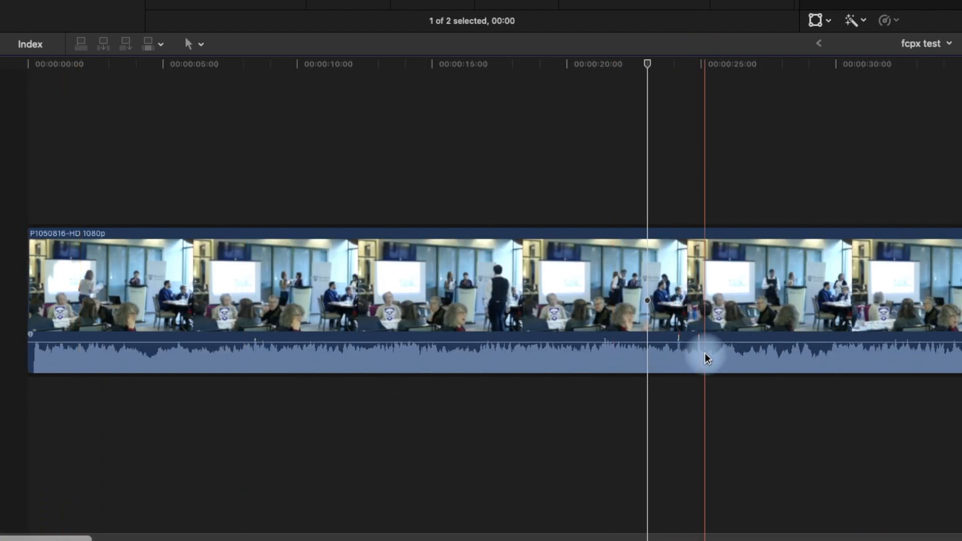
left_click(671, 364)
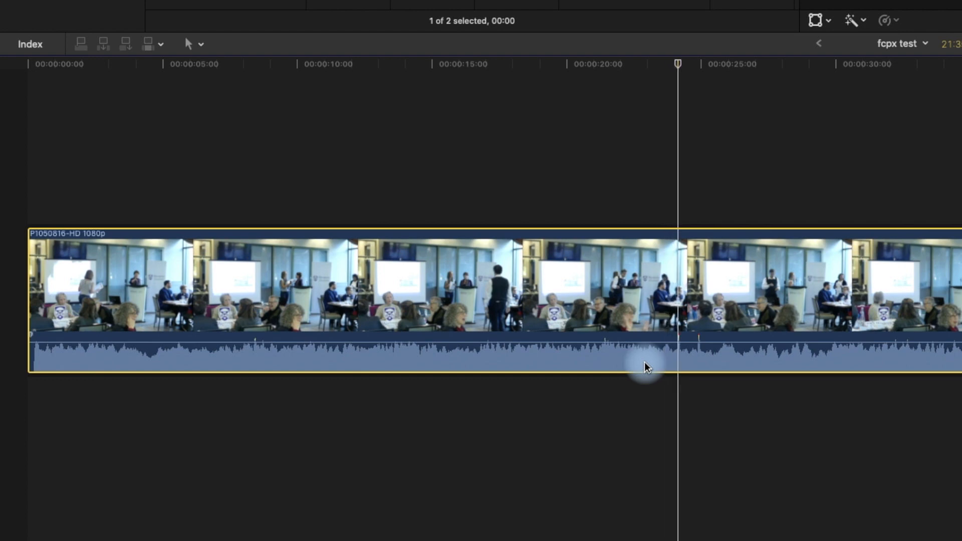
key("Left")
key("Right")
key("Left")
key("Left")
key("Right")
key("Right")
key("Left")
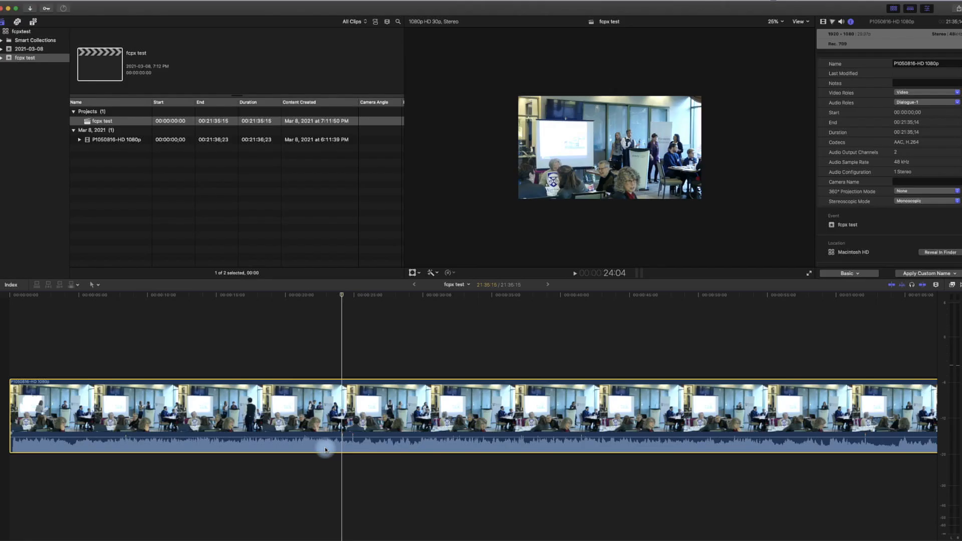
key("super+b")
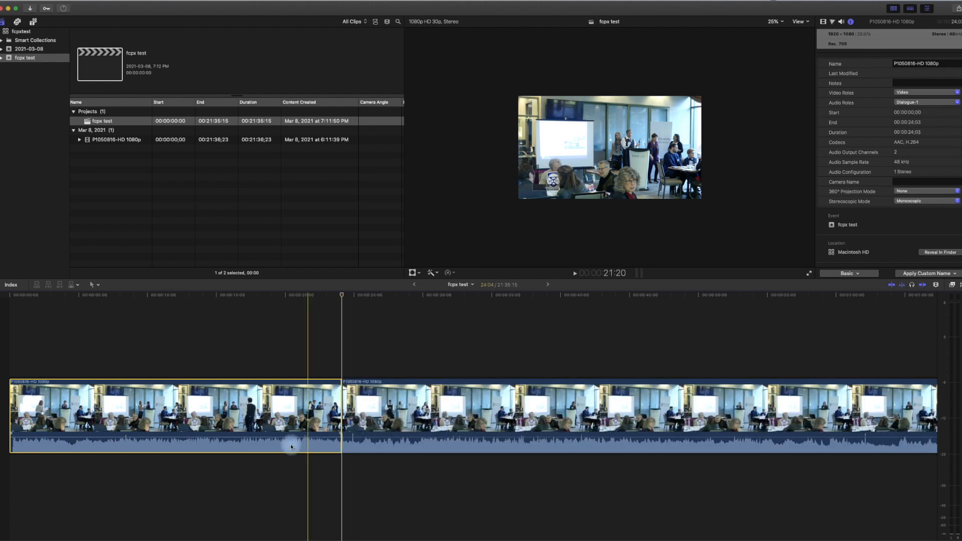
key("Delete")
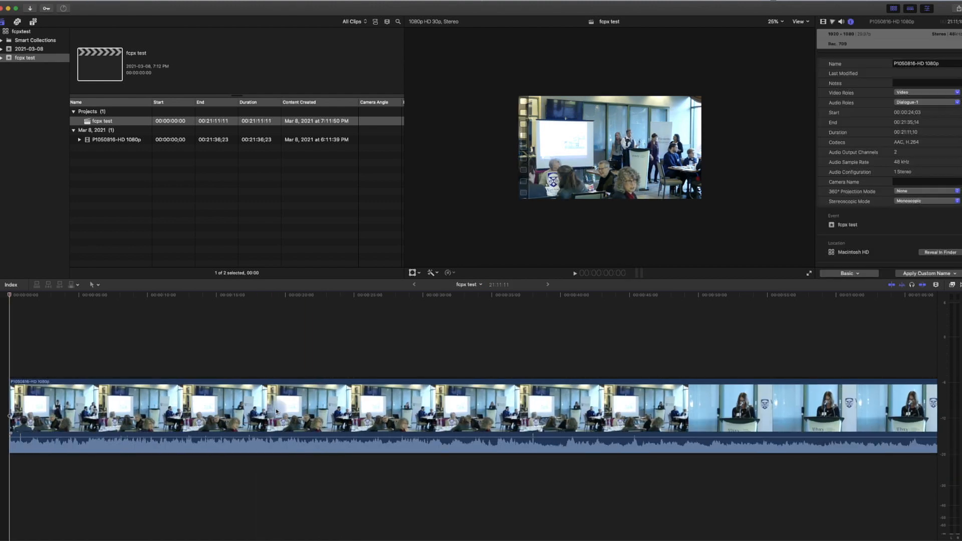
left_click(18, 23)
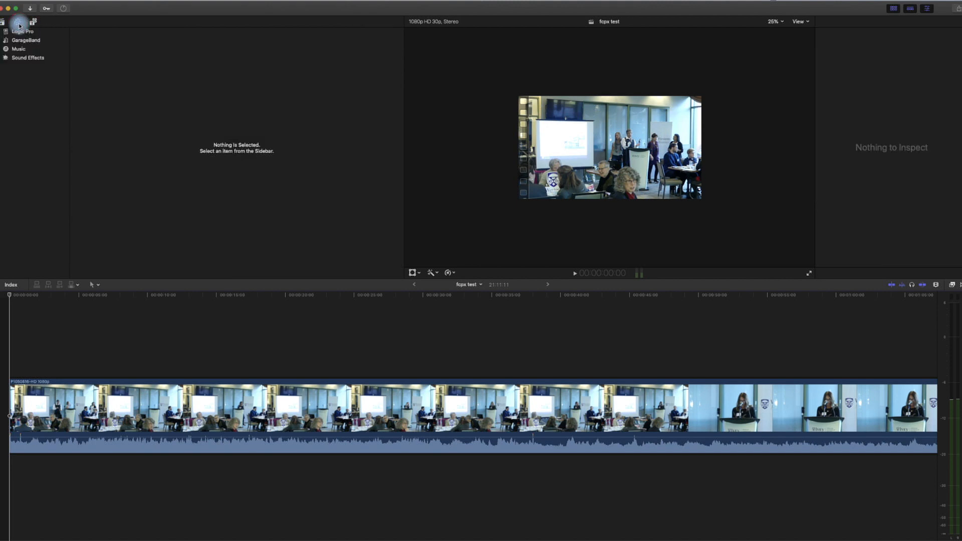
left_click(16, 49)
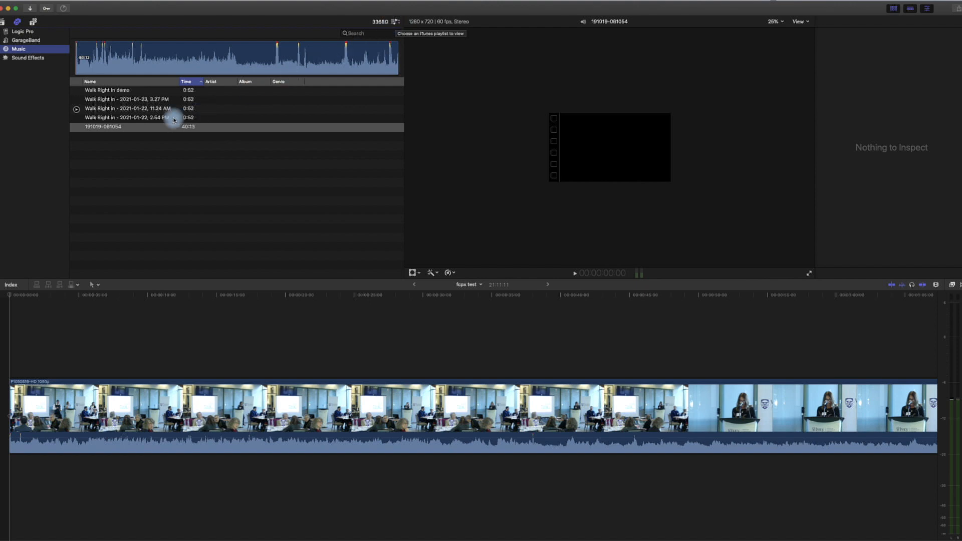
left_click(96, 129)
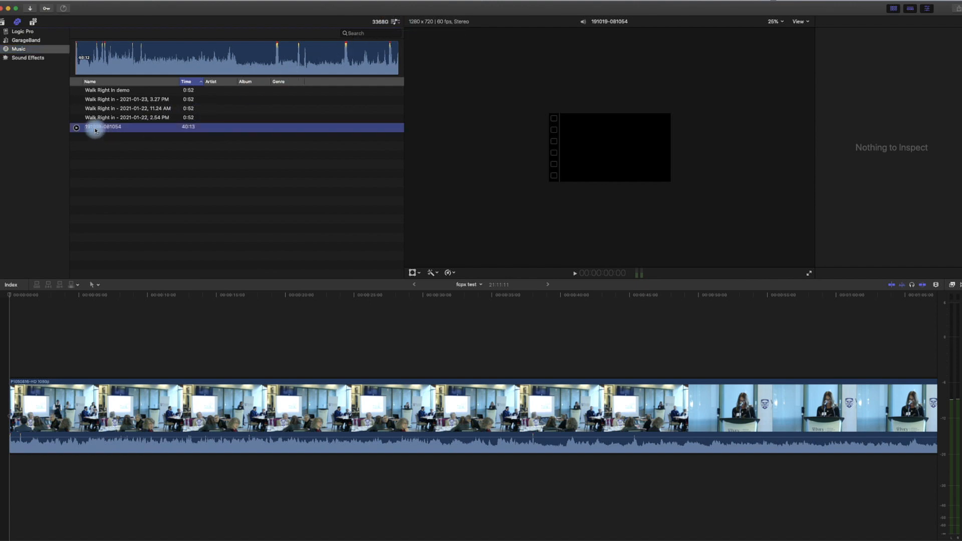
left_click_drag(96, 131, 22, 482)
key("cmd+4")
left_click(143, 404)
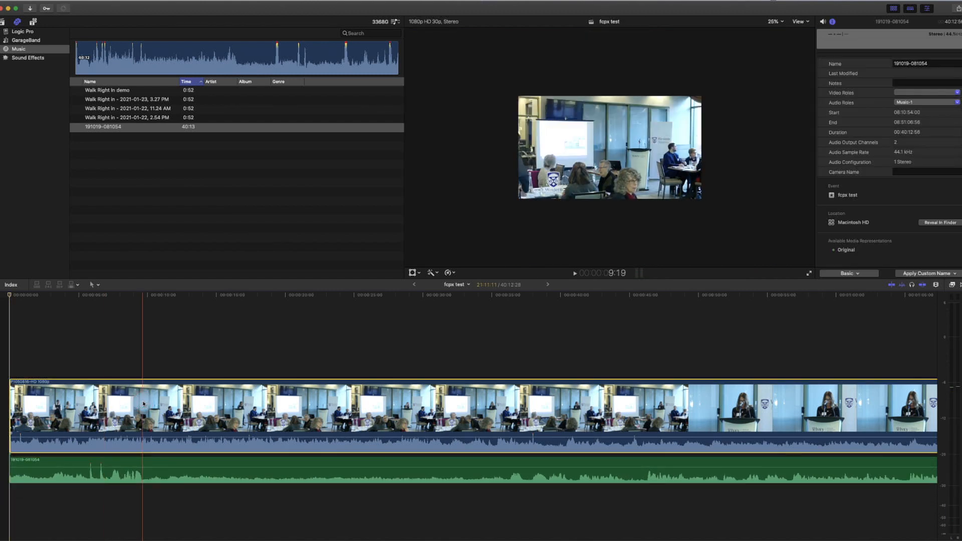
key("v")
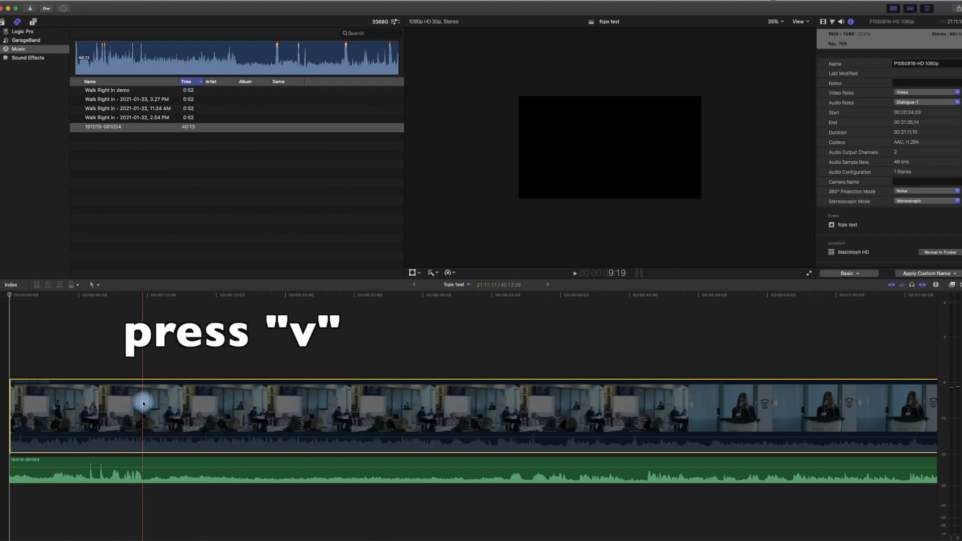
left_click(95, 301)
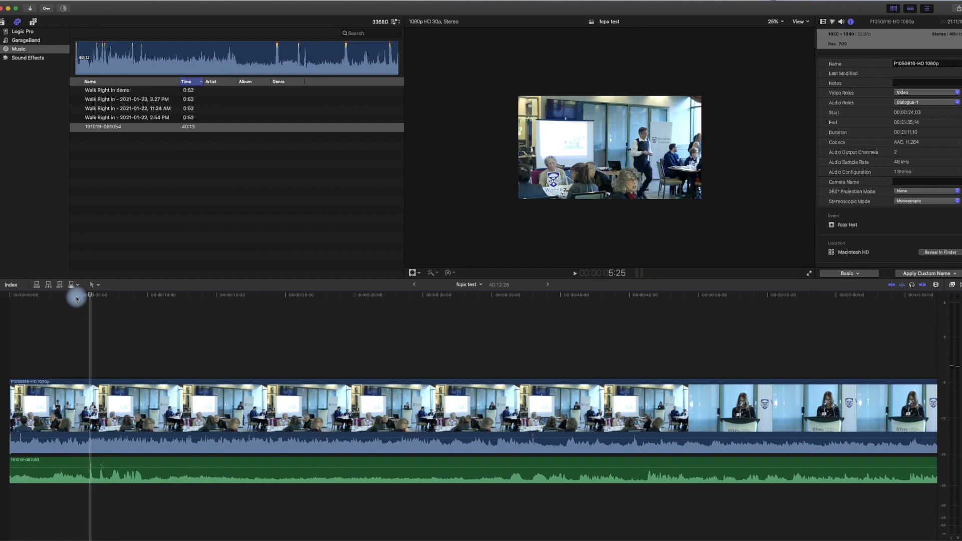
left_click(92, 464)
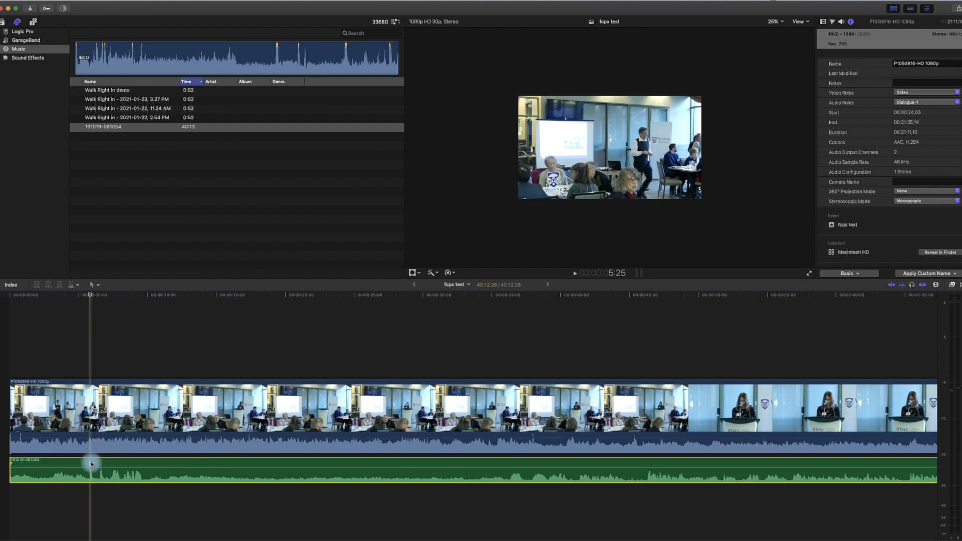
key("super+b")
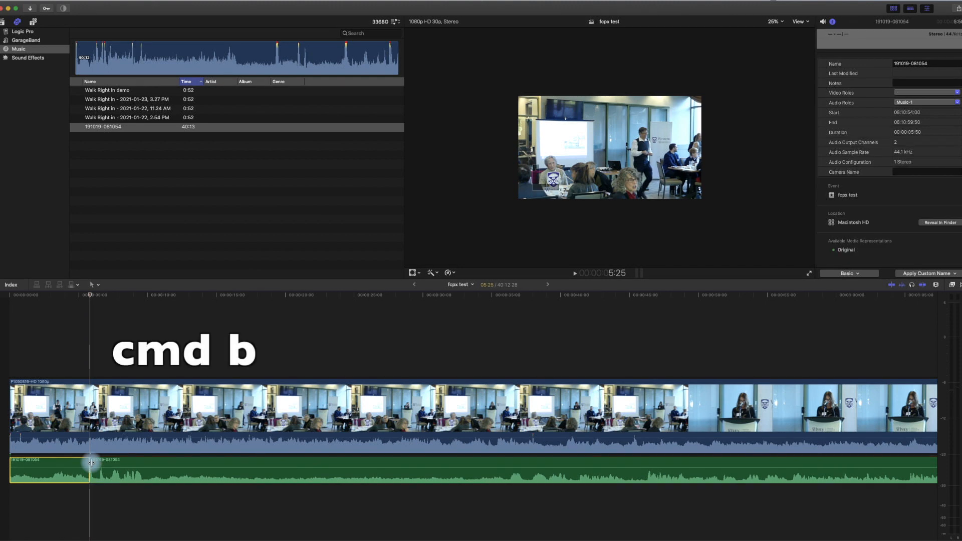
key("Delete")
left_click_drag(177, 459, 63, 462)
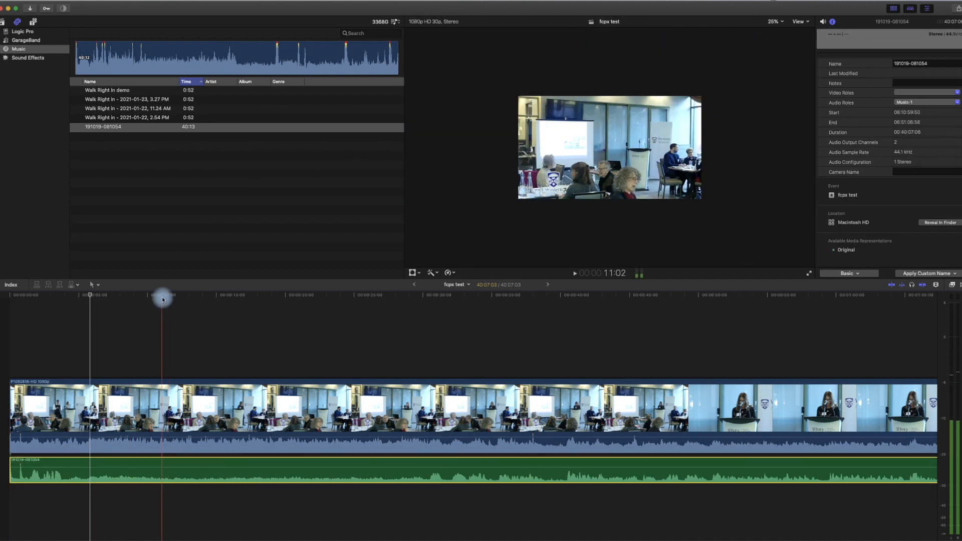
- Lower the video clip's own audio volume, checking it by playback from the speaker shot
left_click(743, 299)
key("space")
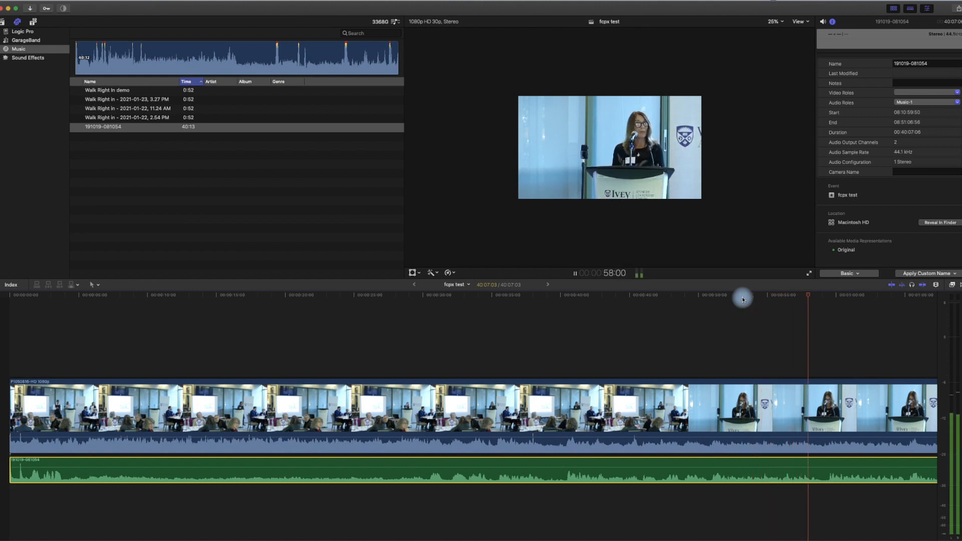
scroll(742, 300, "right", 1)
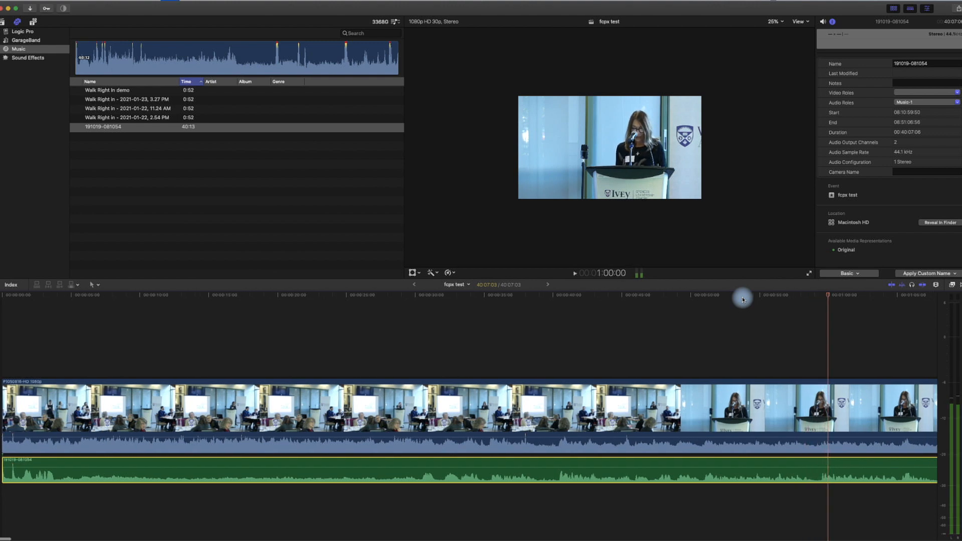
key("space")
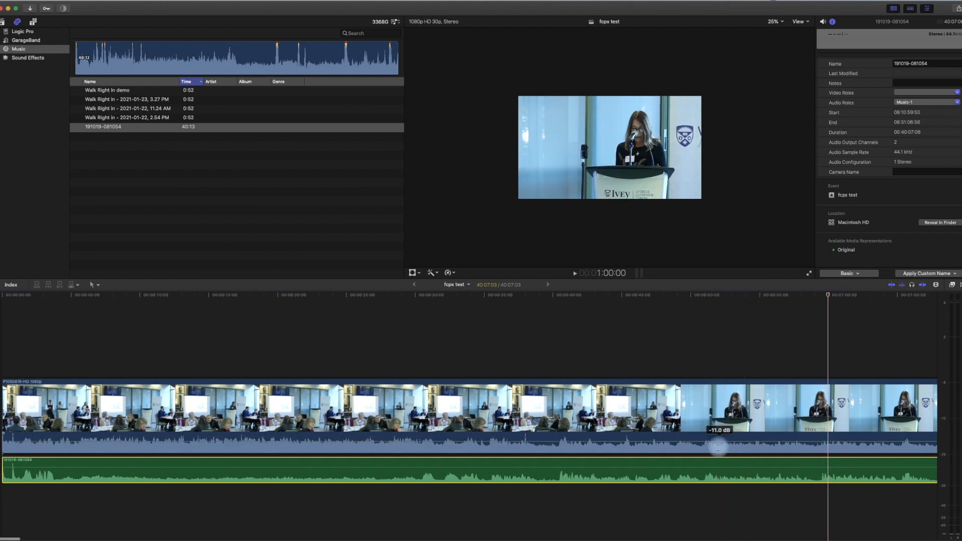
left_click_drag(718, 440, 719, 458)
key("space")
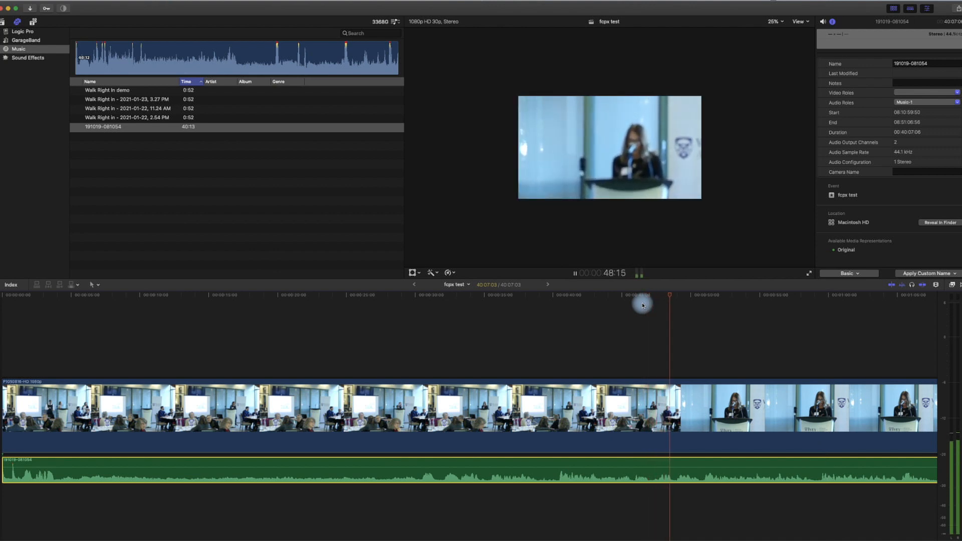
key("space")
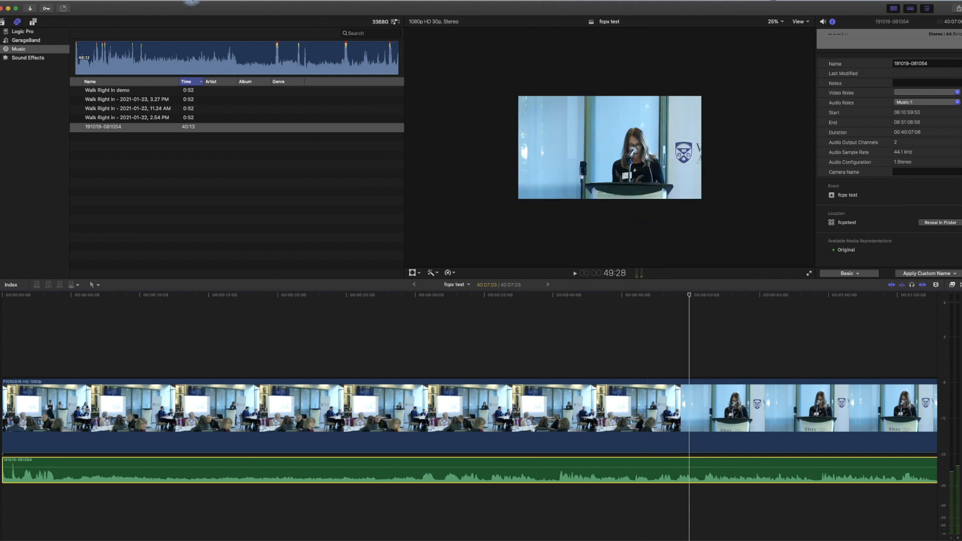
left_click(192, 2)
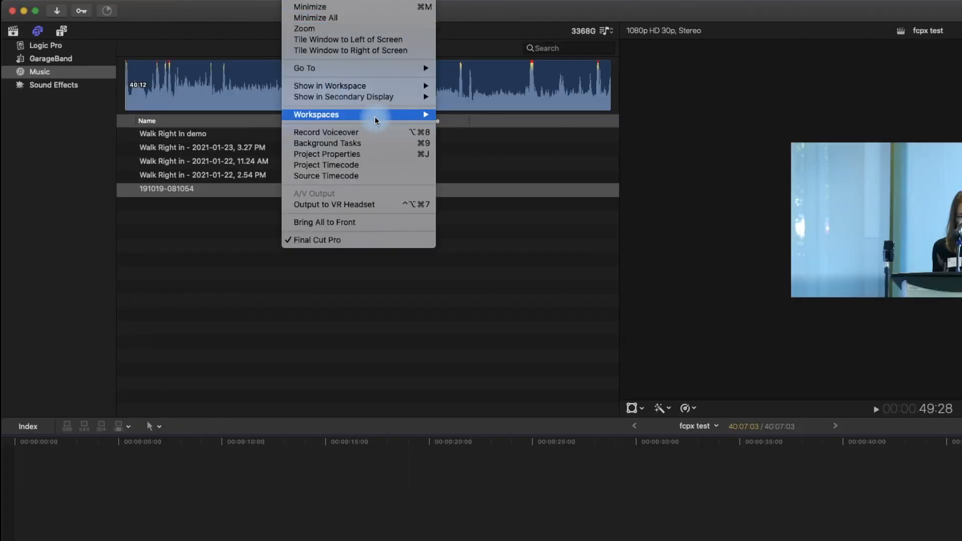
- Switch to the Color & Effects workspace and toggle the Inspector off and back on
mouse_move(242, 80)
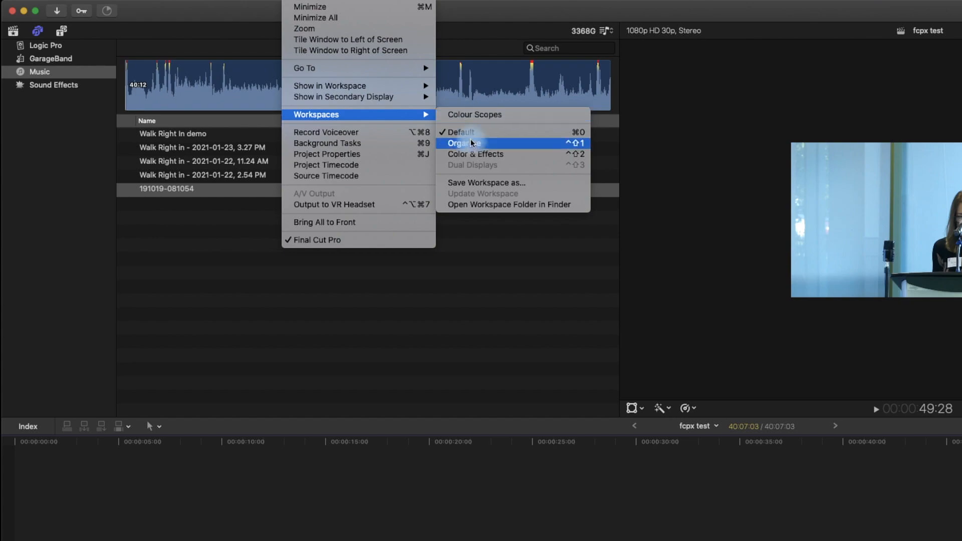
left_click(478, 156)
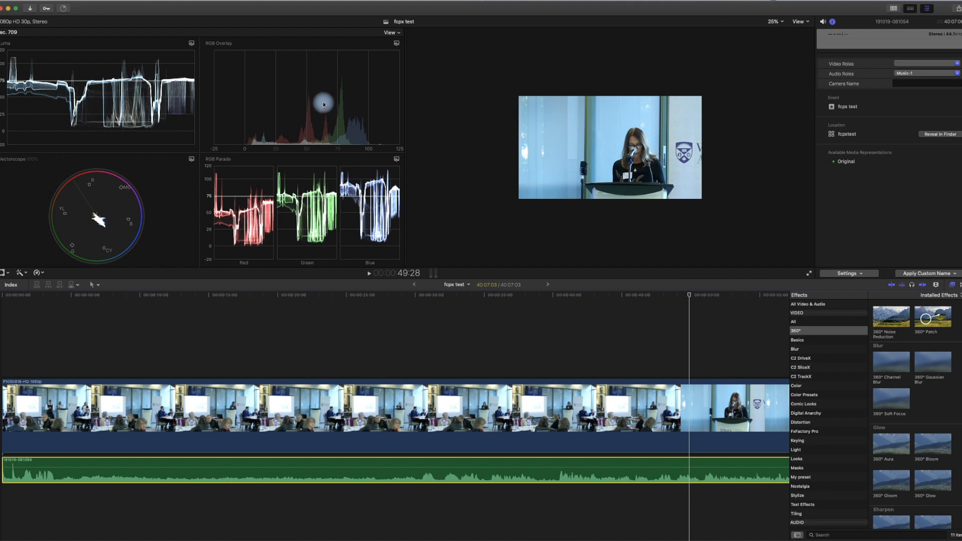
left_click(927, 10)
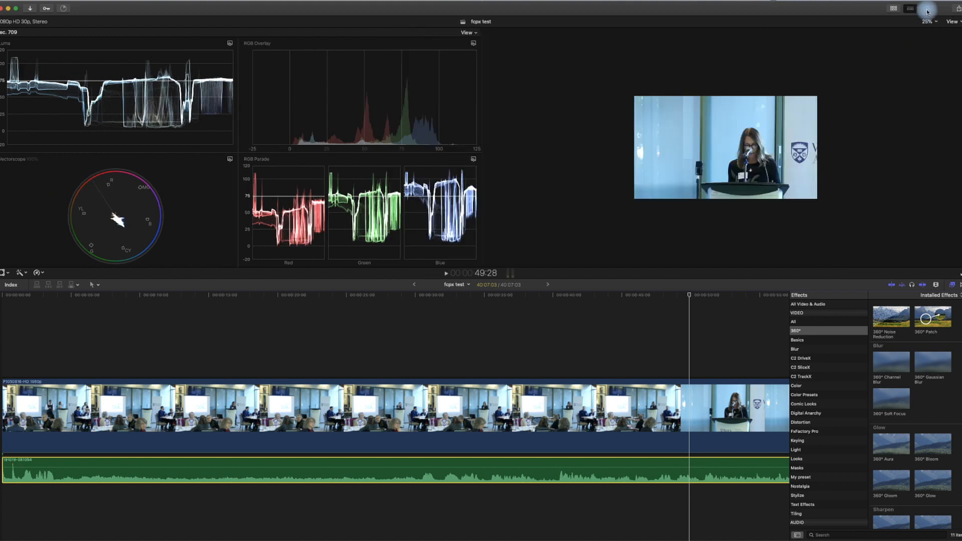
left_click(927, 10)
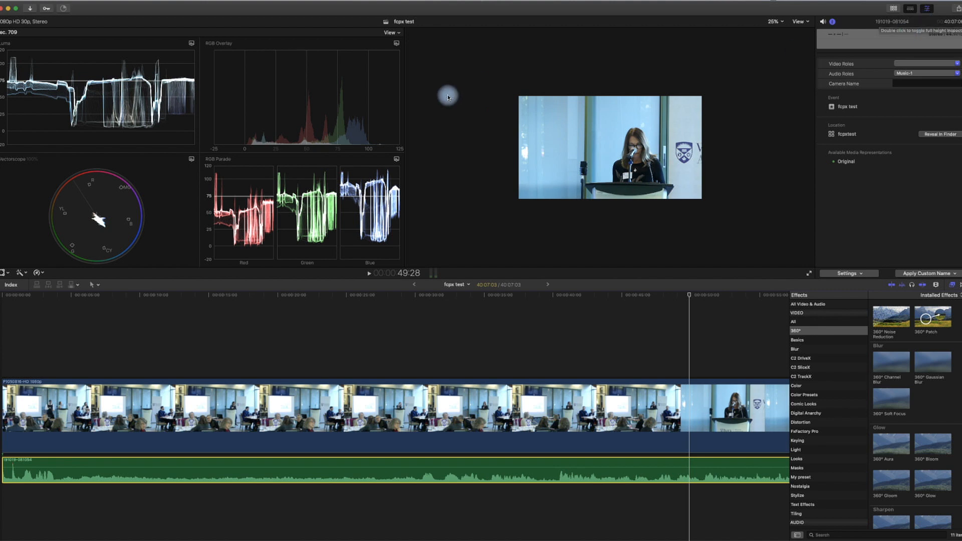
- Use the two-over-one scope layout and change the RGB Overlay scope to an RGB Parade waveform
left_click(400, 34)
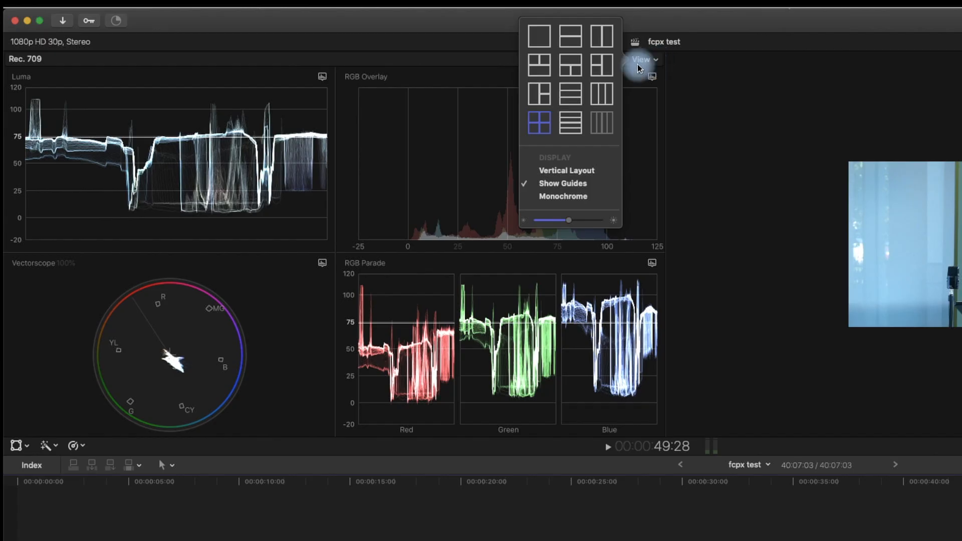
left_click(541, 71)
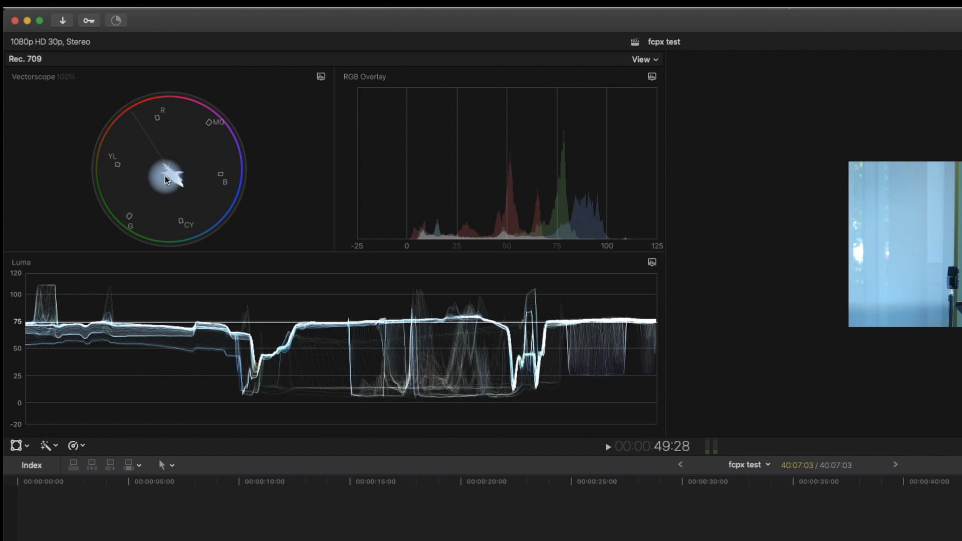
left_click(654, 77)
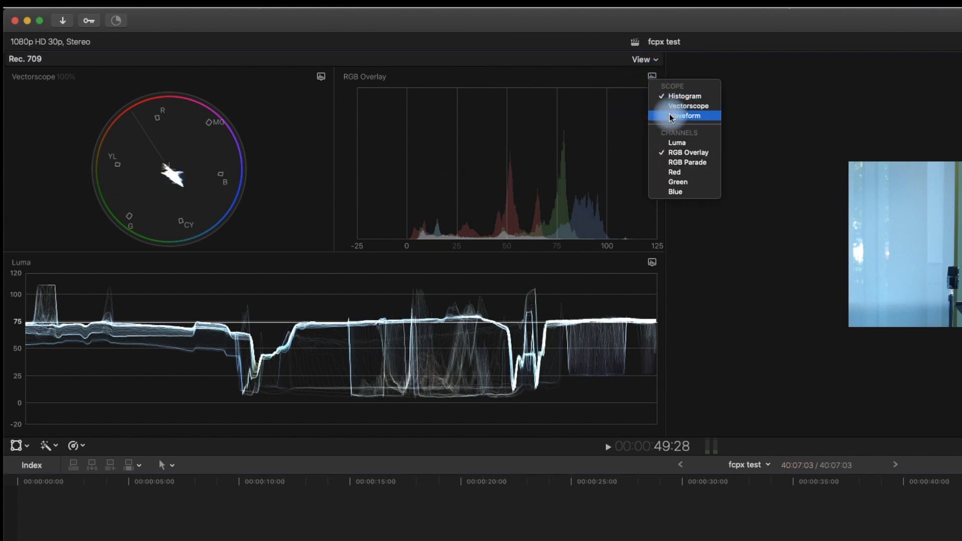
left_click(672, 117)
left_click(653, 78)
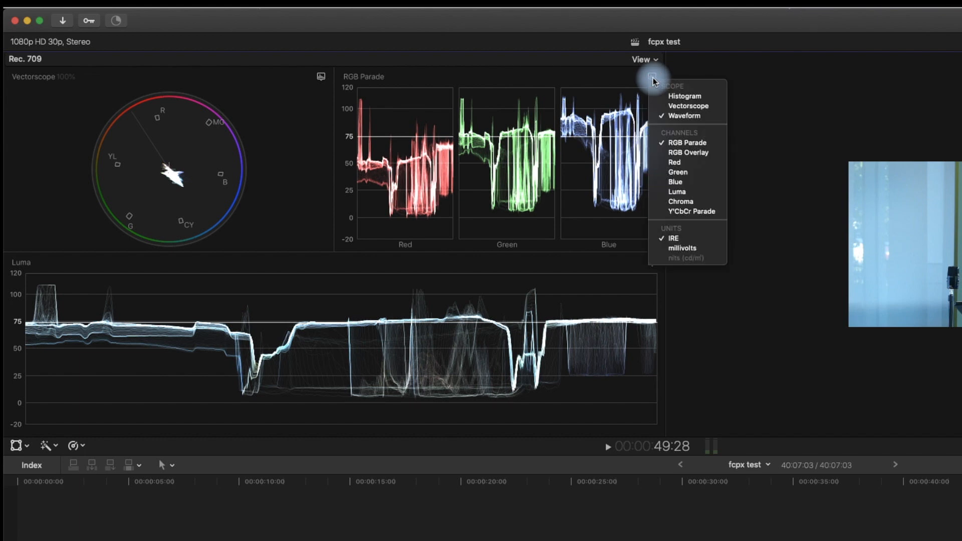
left_click(696, 144)
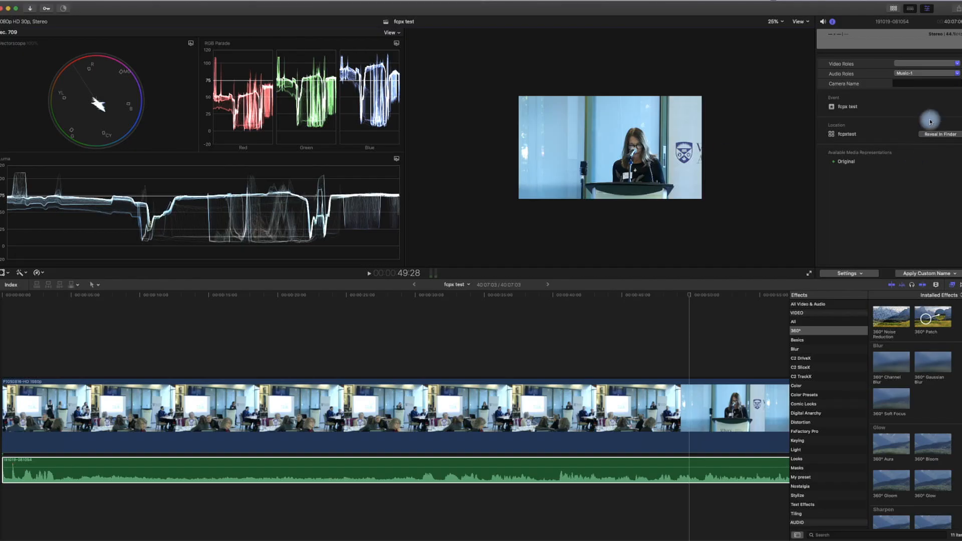
- Select the P1050816-HD 1080p clip and add Color Curves in the Color inspector
left_click(930, 9)
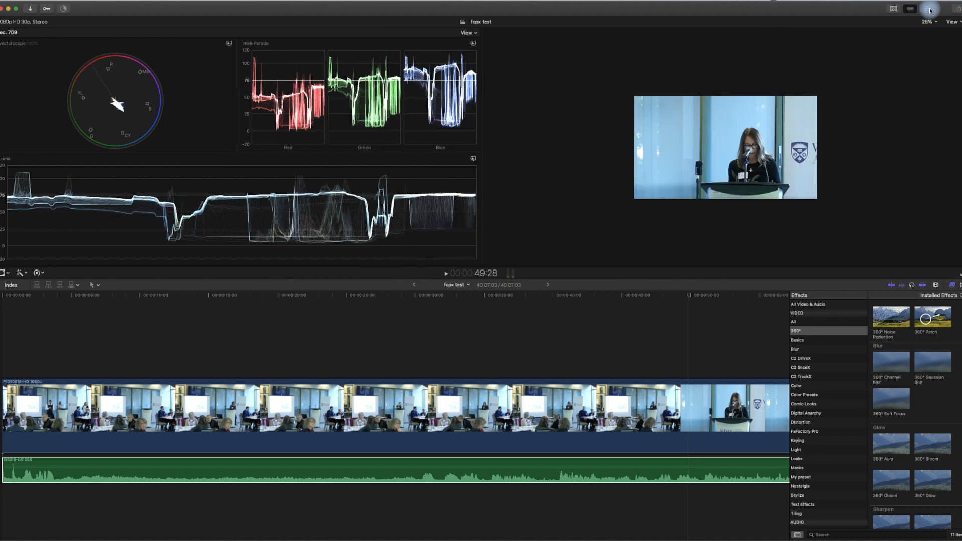
left_click(930, 9)
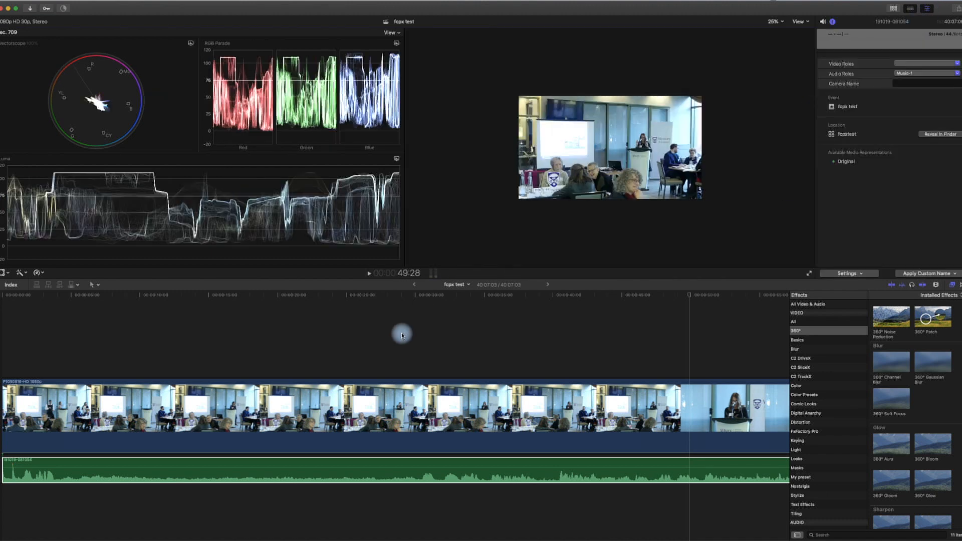
left_click(394, 398)
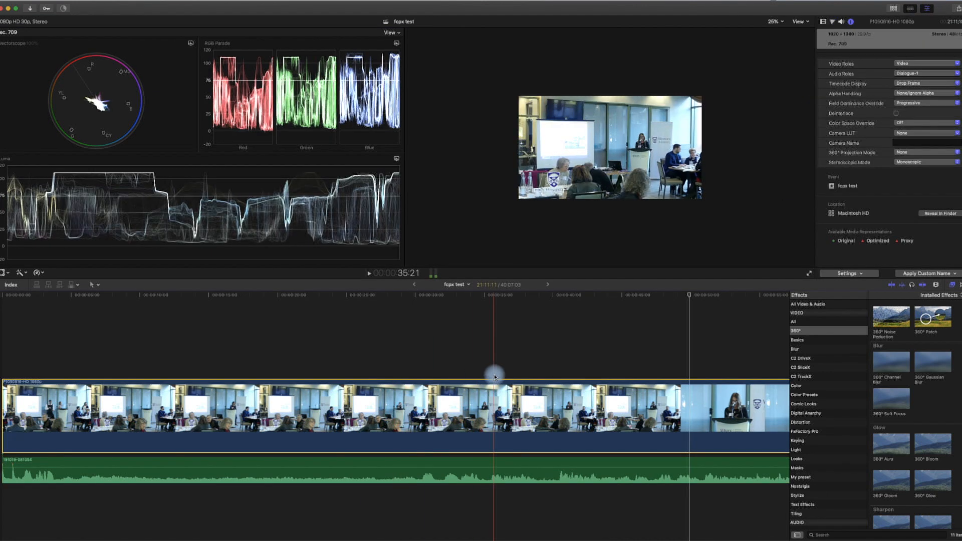
left_click(833, 24)
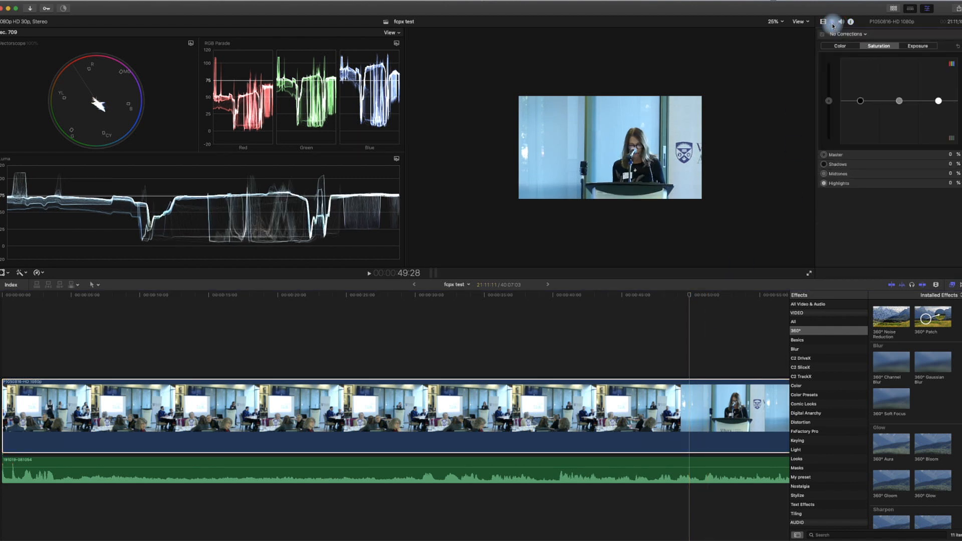
left_click(866, 36)
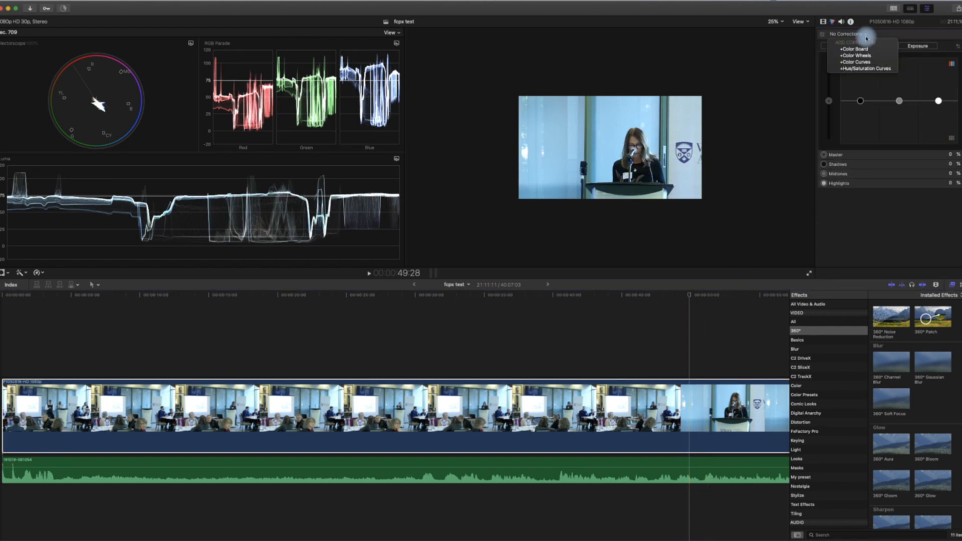
left_click(857, 63)
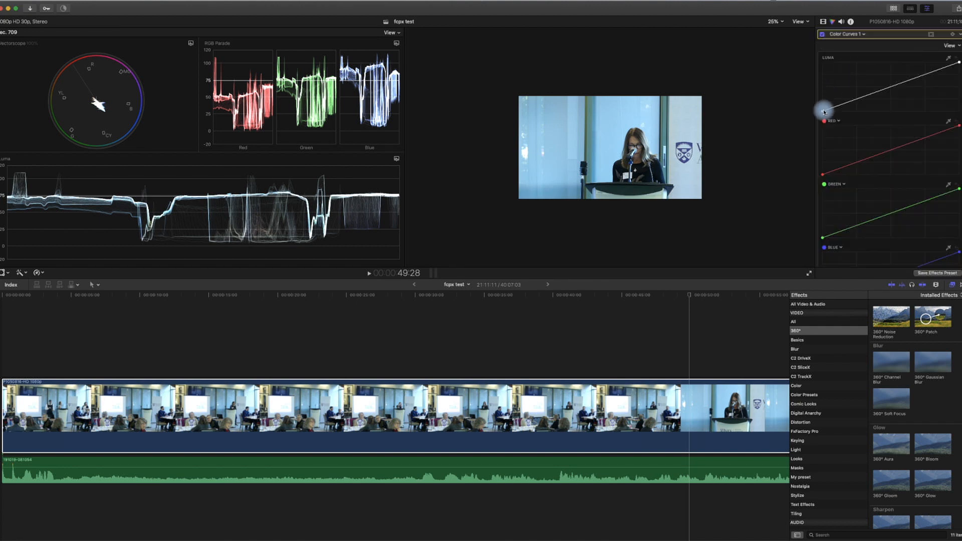
- Lower the luma curve's black point slightly and pull its white point left to brighten highlights
left_click_drag(824, 112, 830, 114)
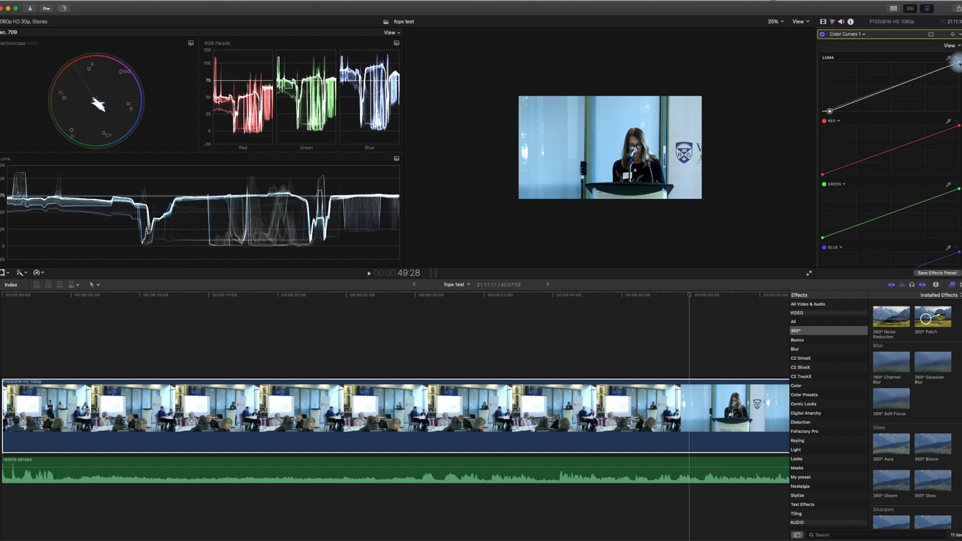
left_click_drag(958, 63, 951, 65)
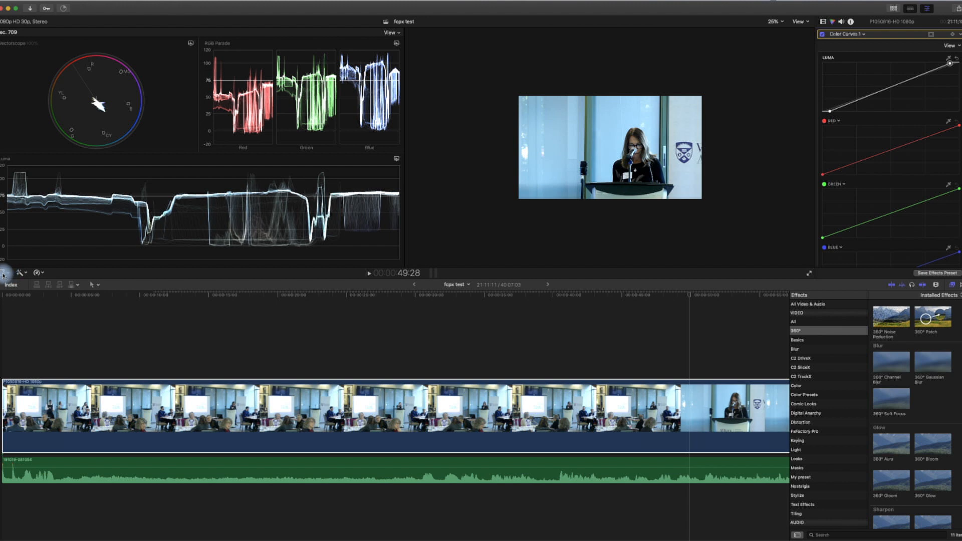
- Crop the viewer down to the bright white top-right corner of the frame
left_click(549, 409)
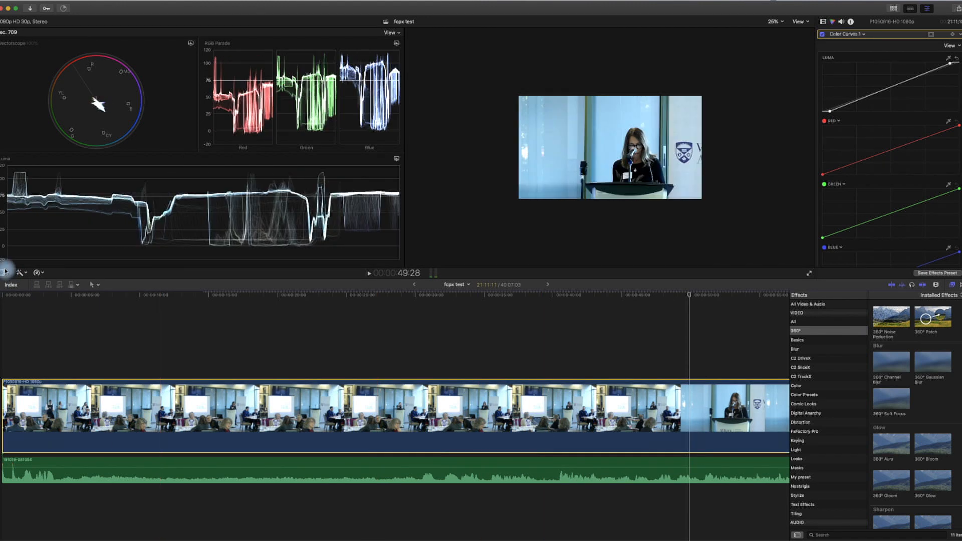
left_click(6, 272)
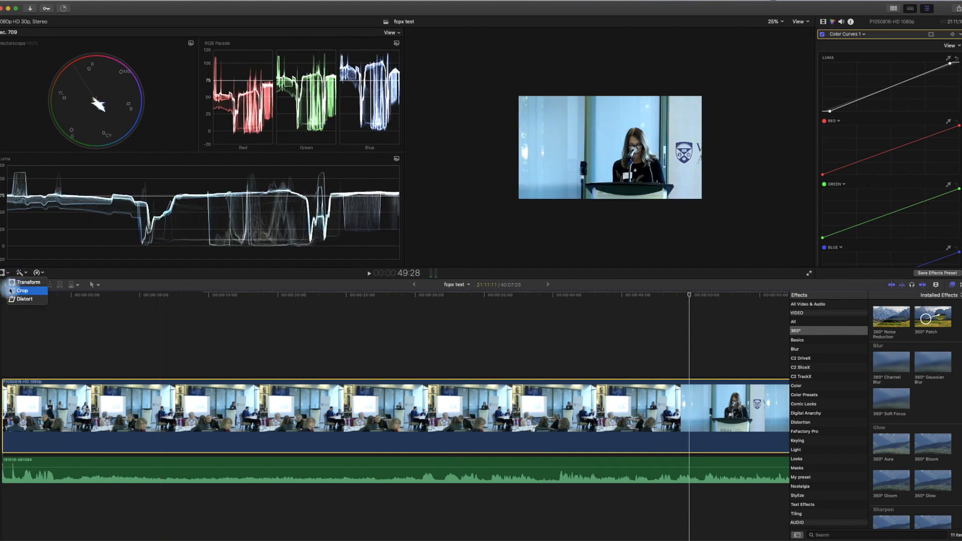
left_click(10, 291)
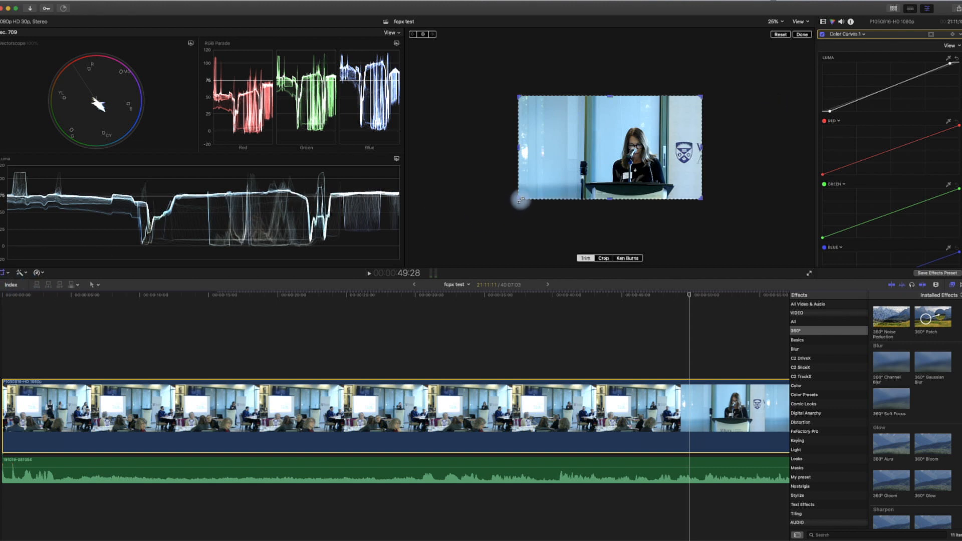
left_click_drag(521, 199, 677, 130)
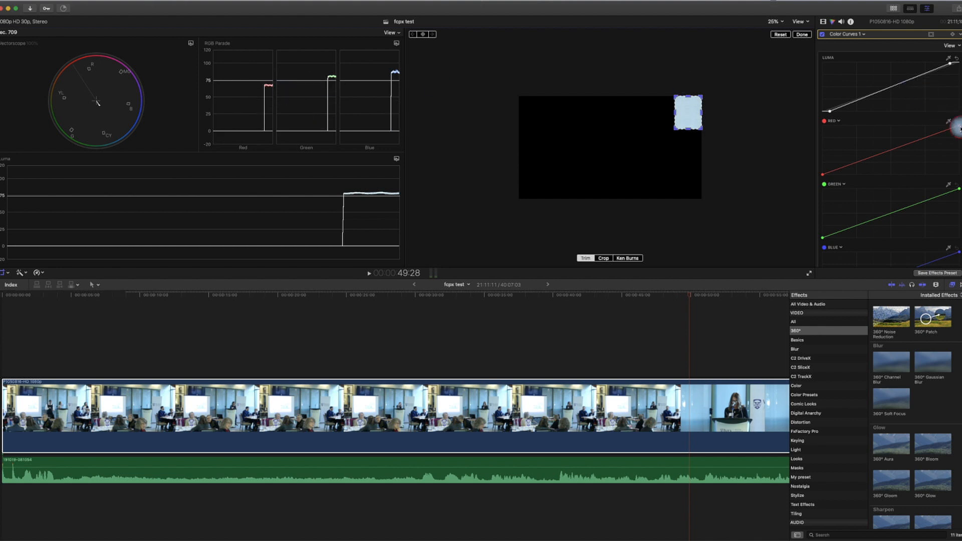
- Raise the Red curve's highlight endpoint, lower Blue slightly, and reset the crop to full frame
left_click_drag(959, 129, 938, 125)
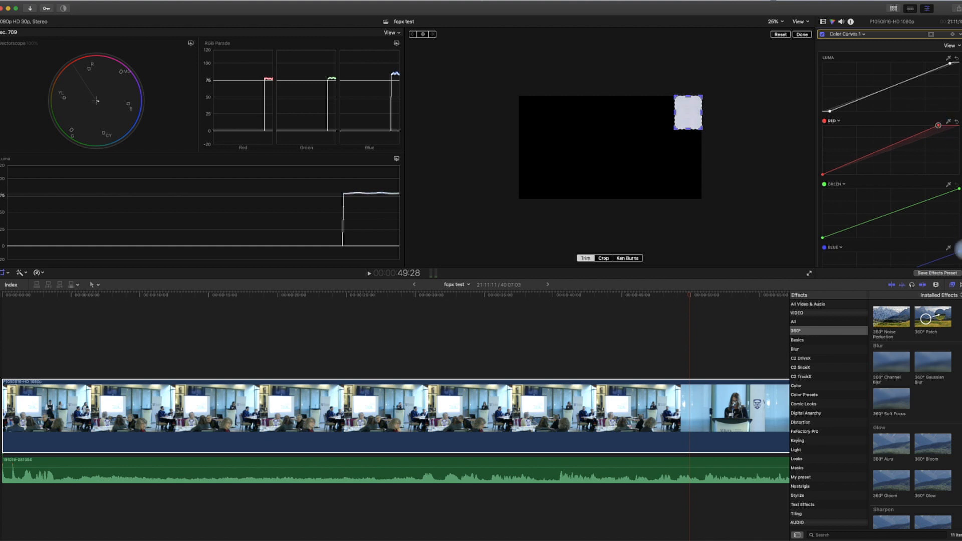
left_click_drag(958, 254, 958, 257)
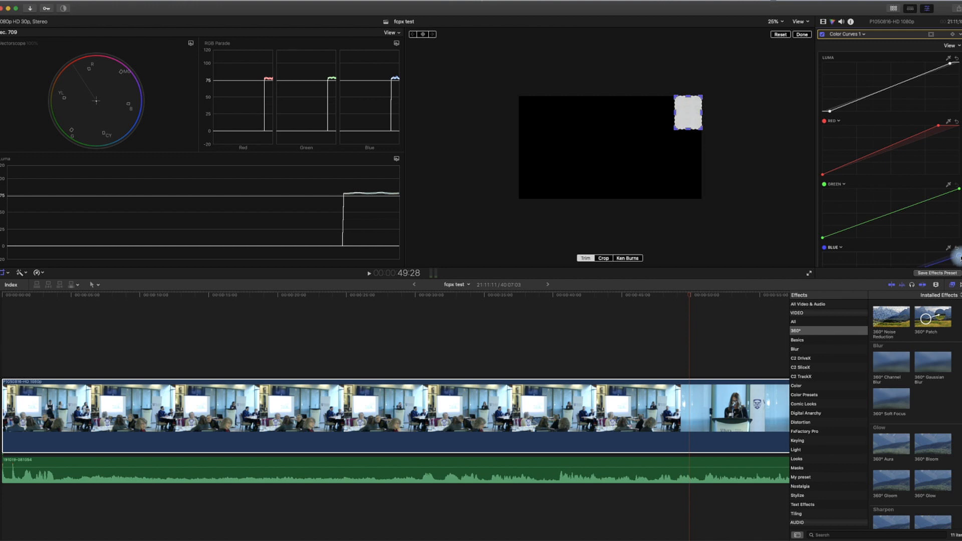
left_click(783, 36)
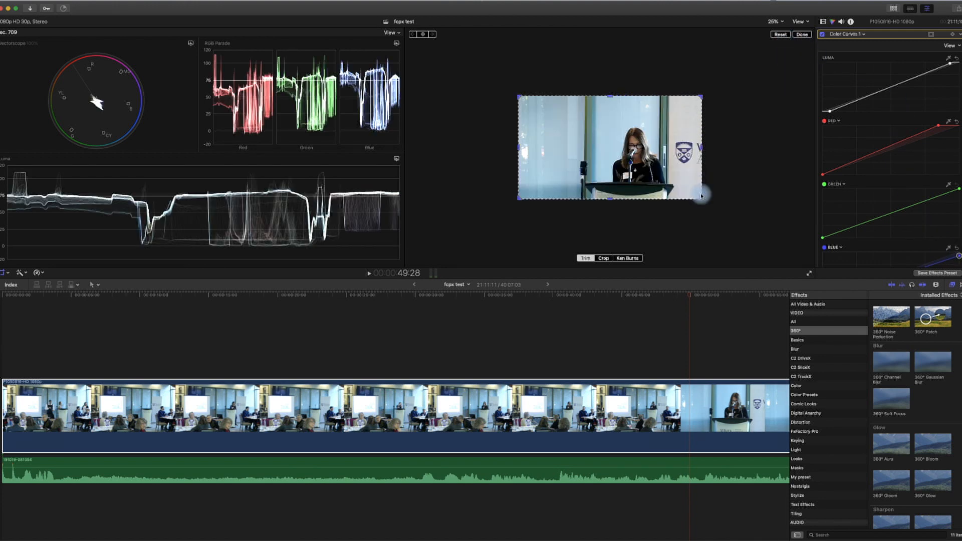
- Jump to the second speaker at 1:42:14 and crop to a small skin patch on her face
scroll(692, 306, "right", 10)
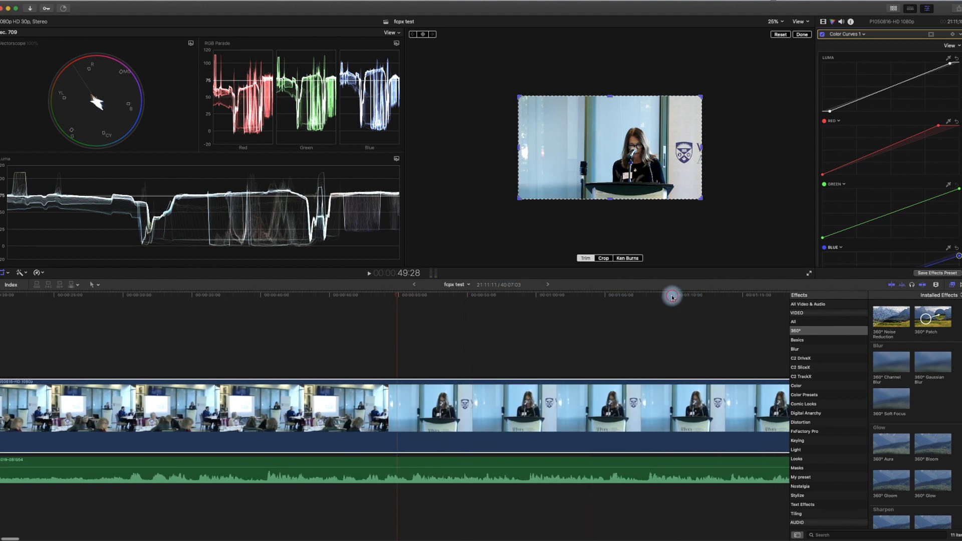
left_click(673, 297)
scroll(672, 297, "right", 5)
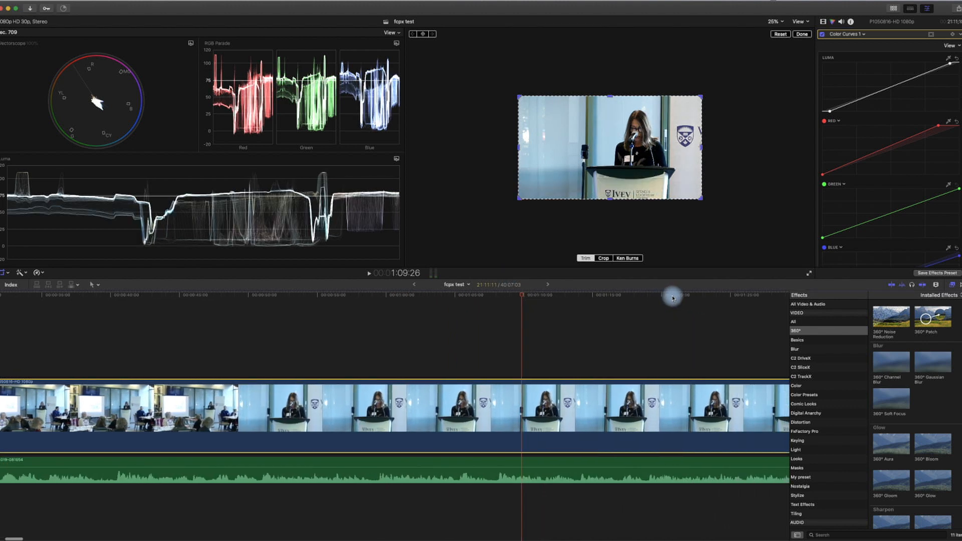
scroll(672, 298, "right", 7)
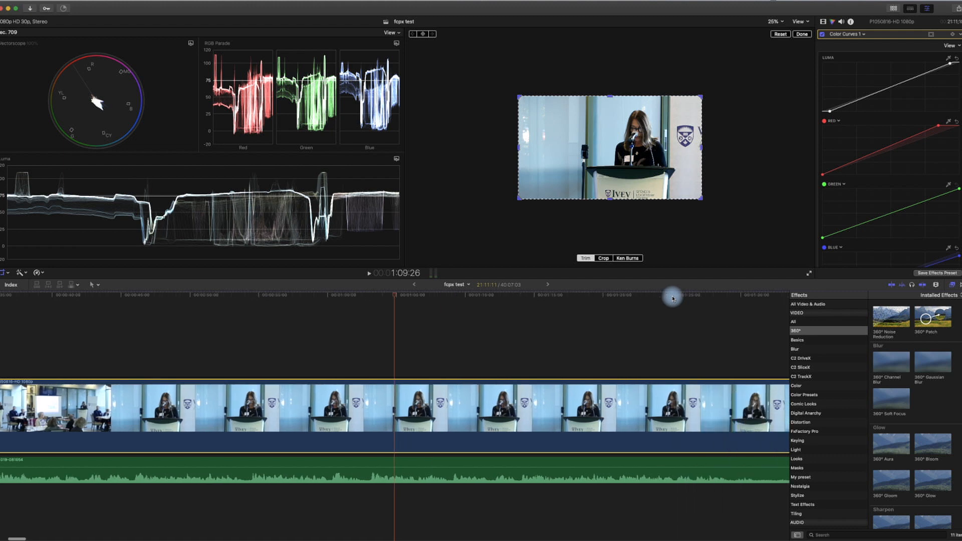
left_click(746, 299)
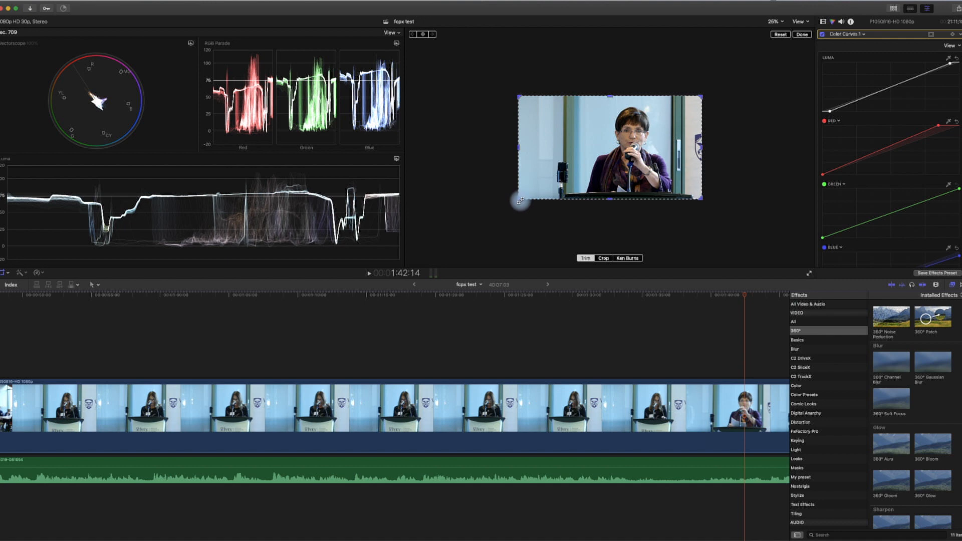
left_click_drag(519, 199, 622, 142)
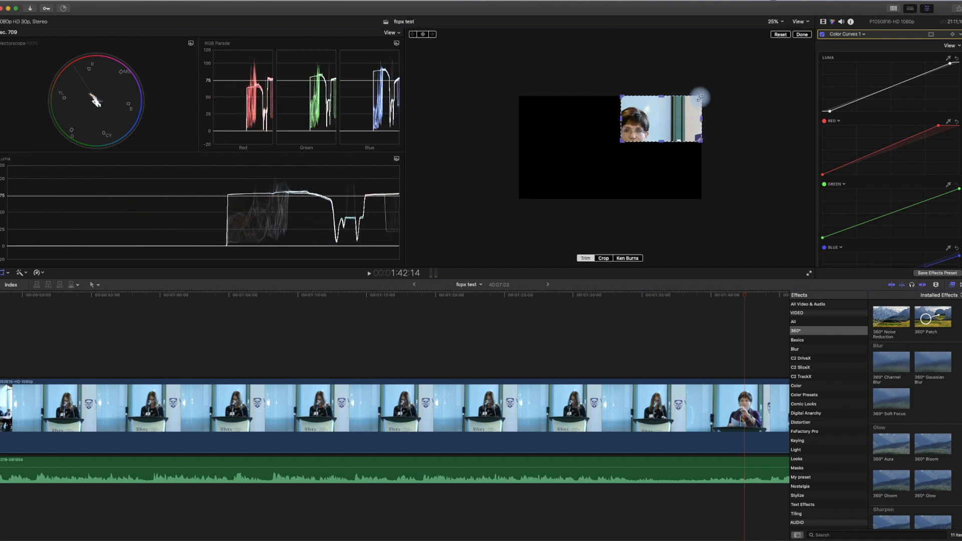
left_click_drag(700, 97, 629, 134)
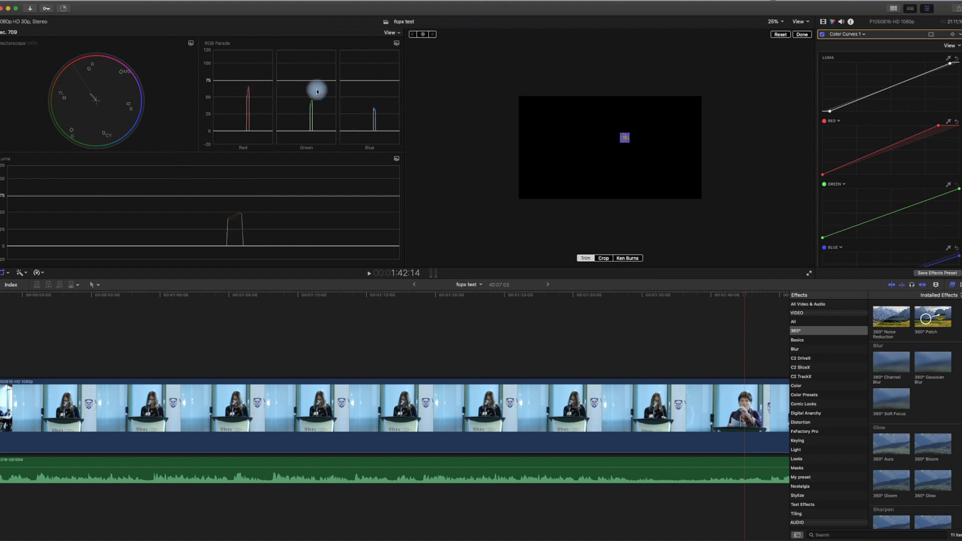
- Add a Hue/Saturation Curves correction and sample the skin tone with the hue-vs-hue eyedropper
left_click(864, 34)
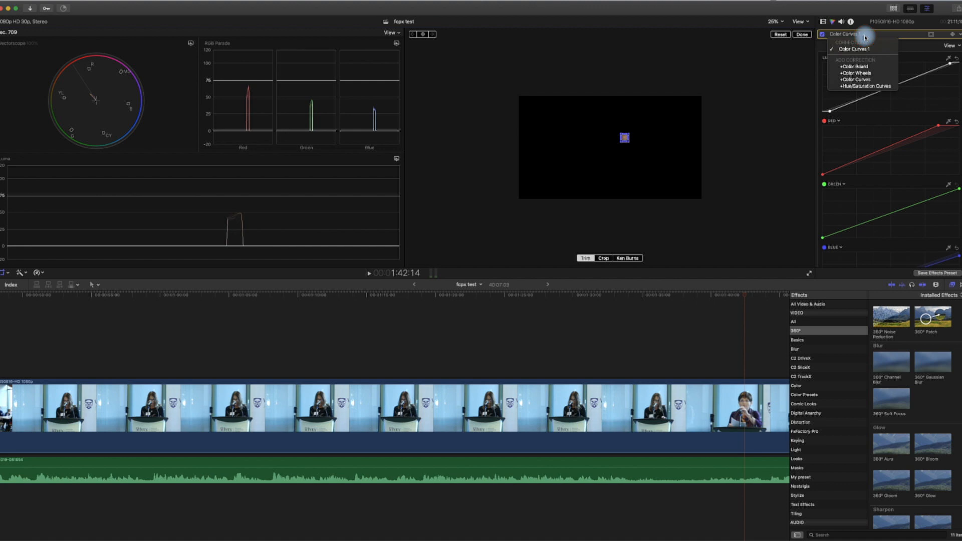
left_click(866, 88)
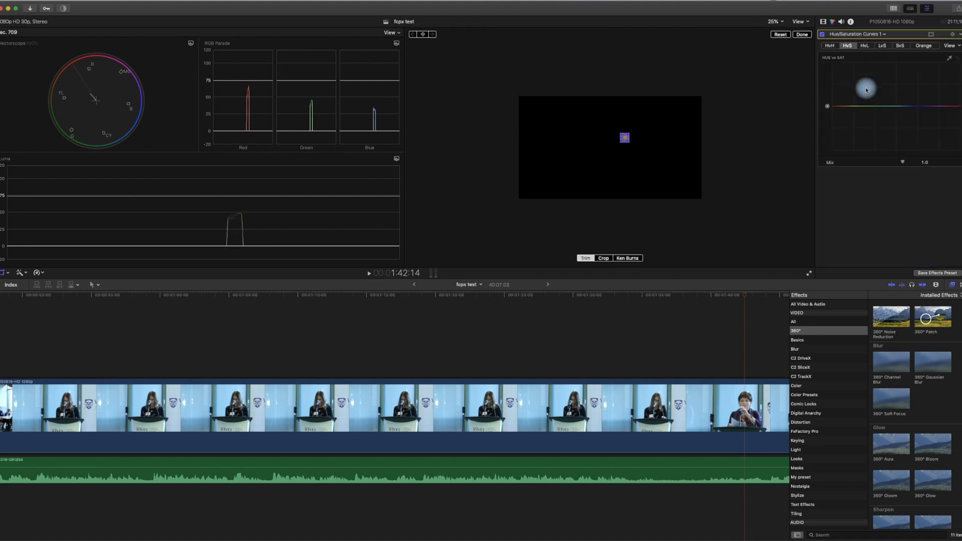
left_click(802, 35)
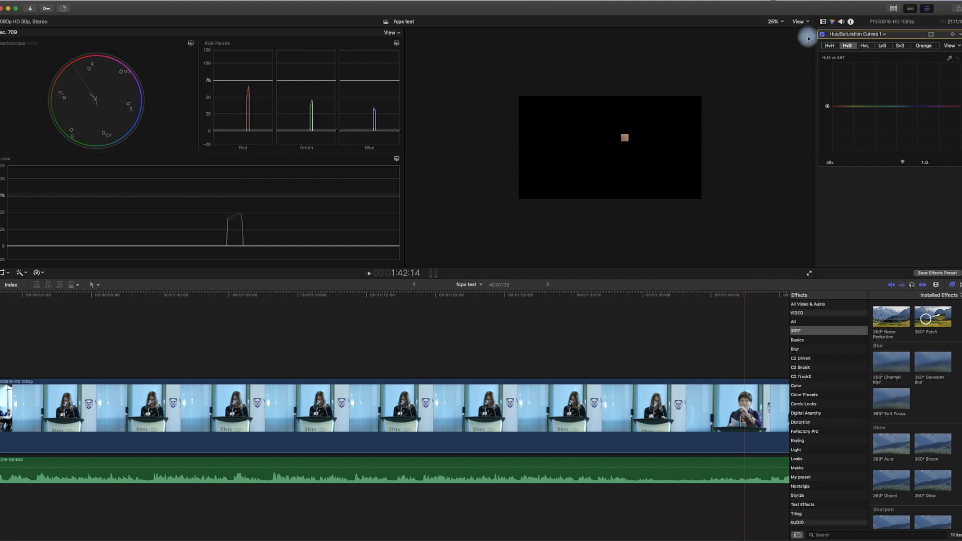
left_click(830, 47)
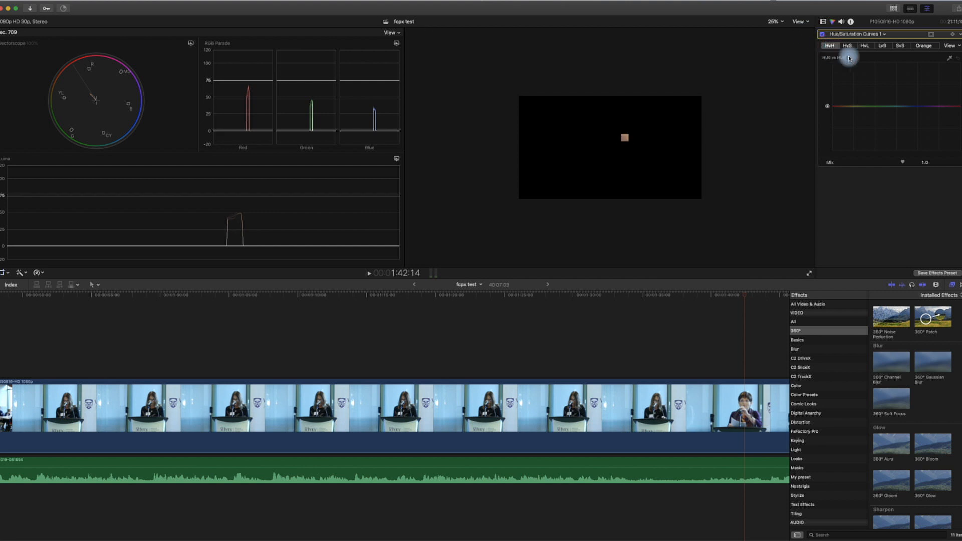
left_click(955, 61)
left_click(627, 137)
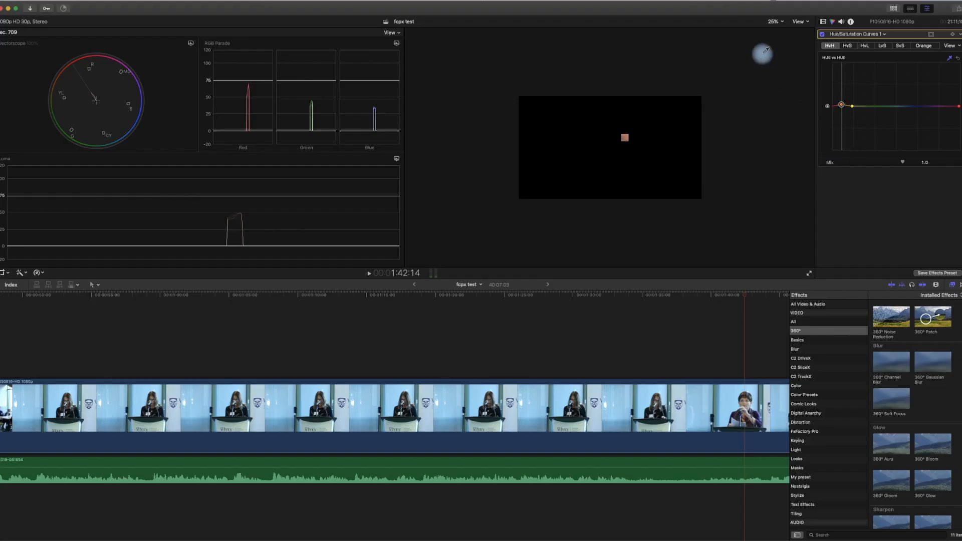
- Reset the crop to full frame and raise the hue-vs-saturation curve around the skin reds
left_click(3, 275)
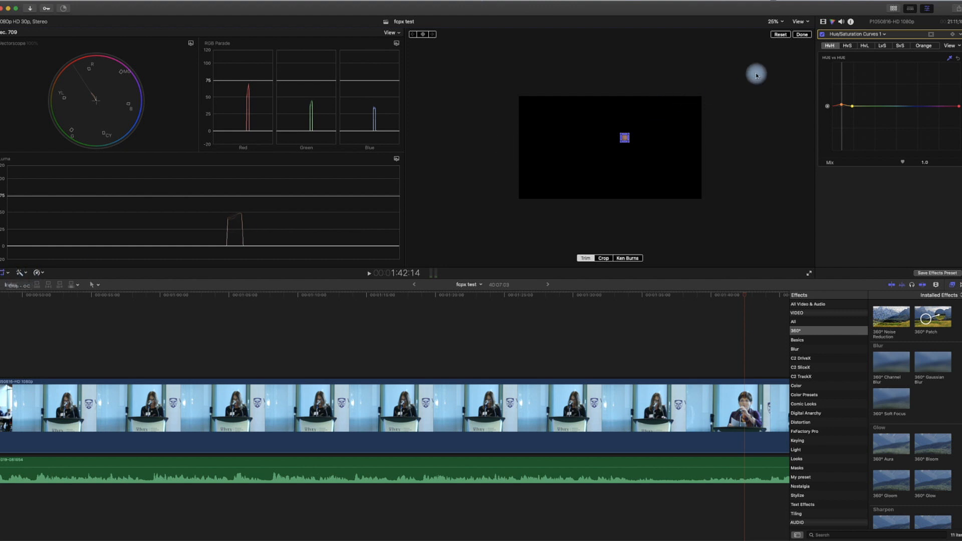
left_click(781, 36)
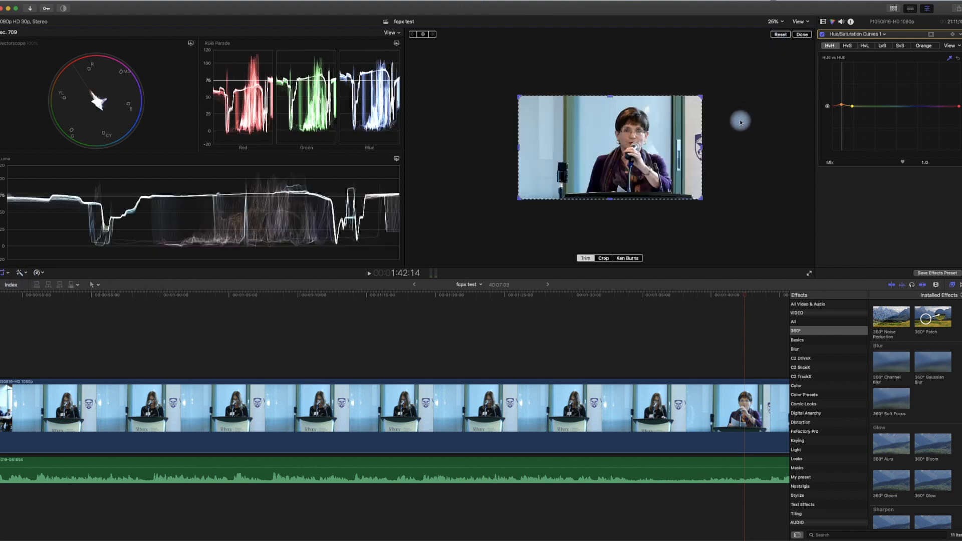
left_click(847, 45)
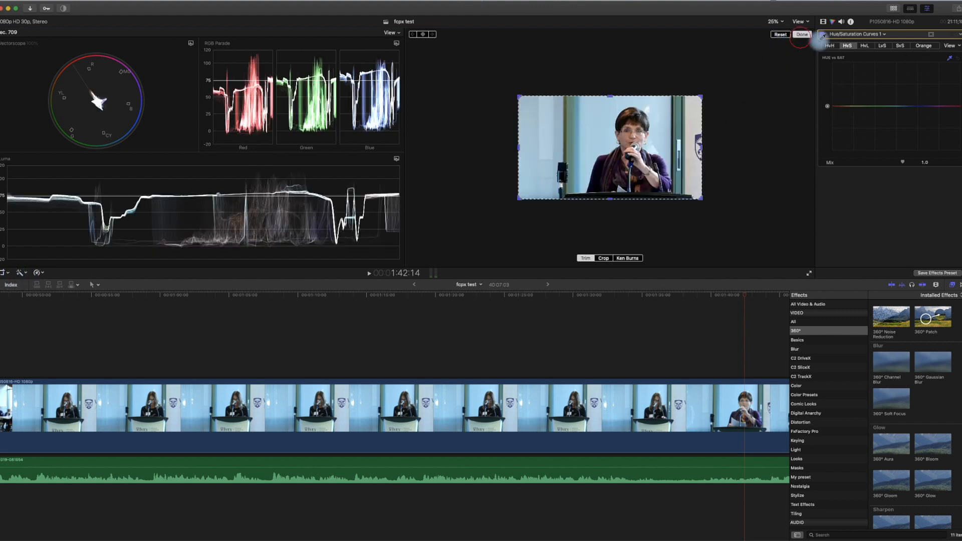
left_click(802, 34)
left_click(950, 60)
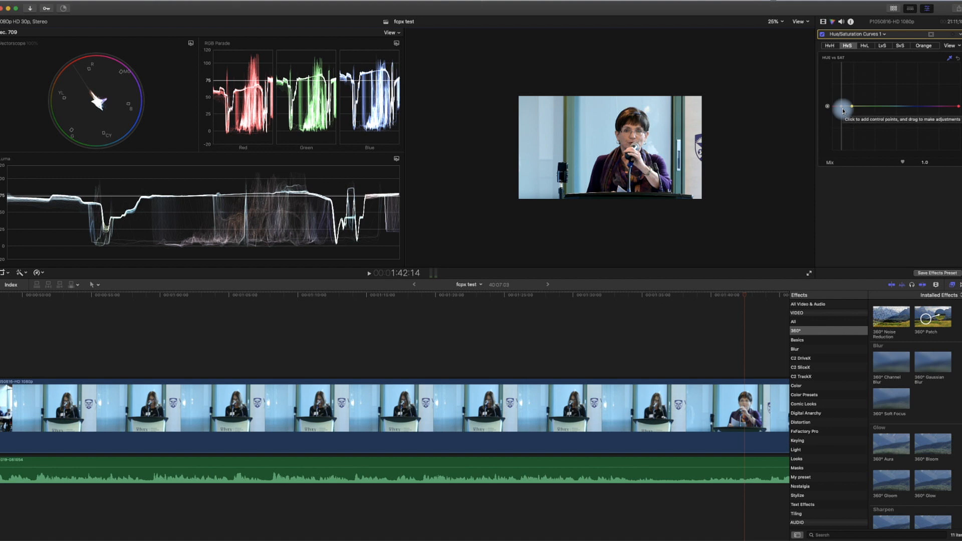
left_click(843, 110)
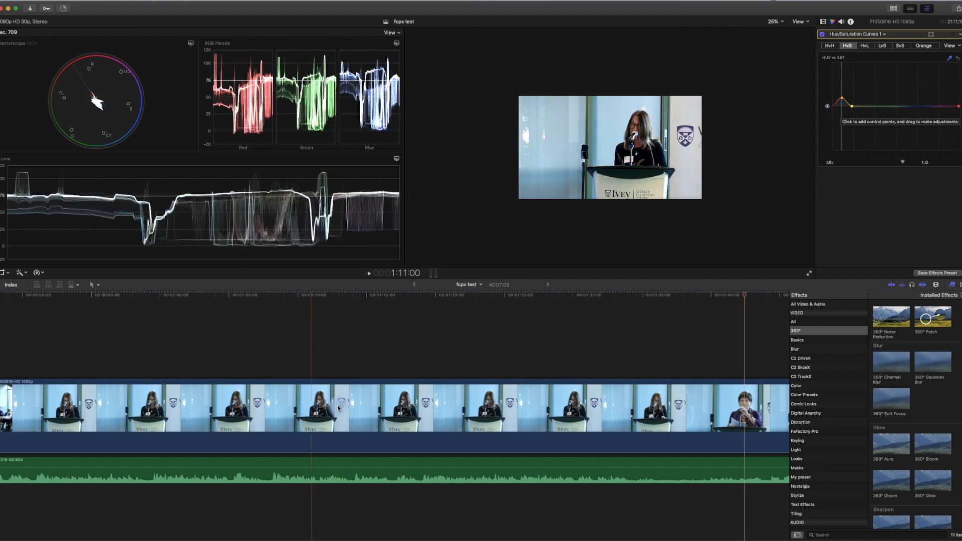
left_click(425, 466)
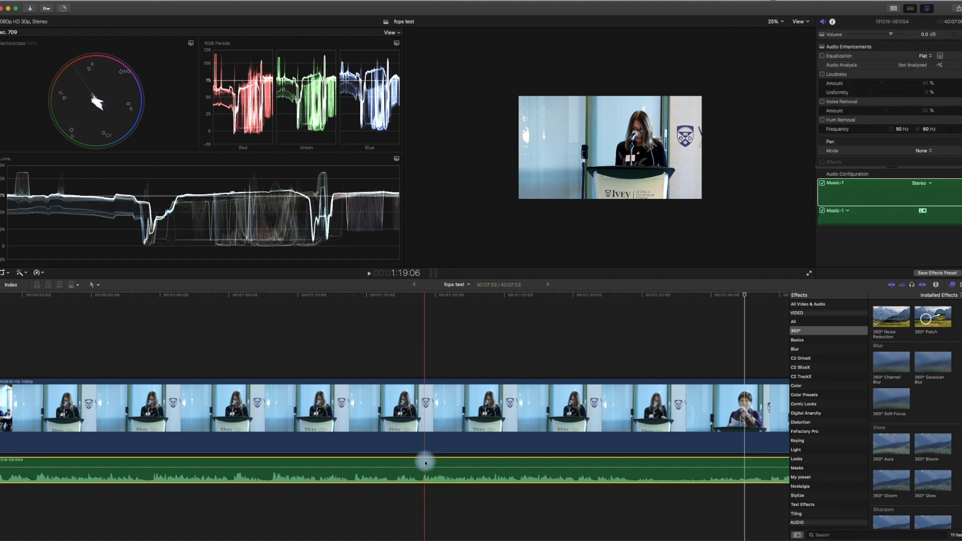
left_click(825, 23)
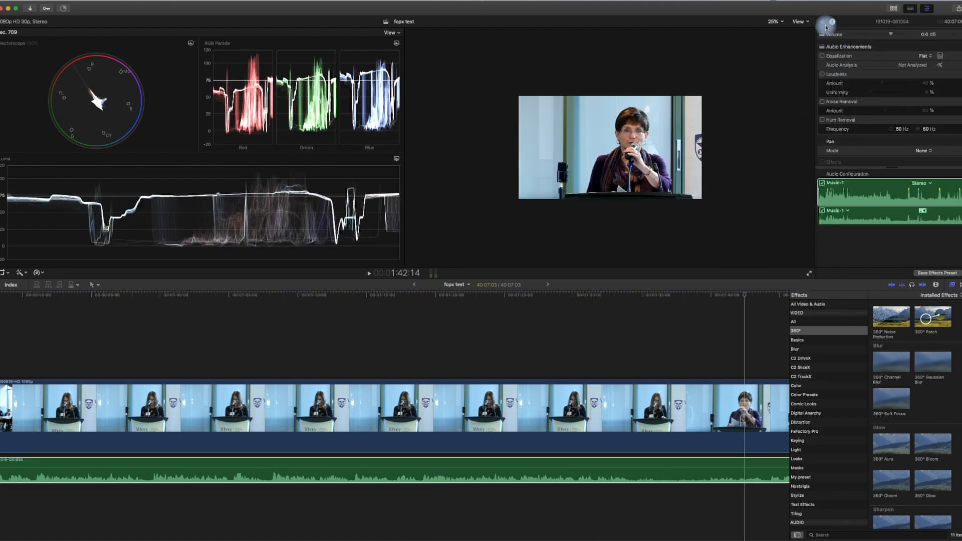
left_click(953, 286)
left_click(954, 286)
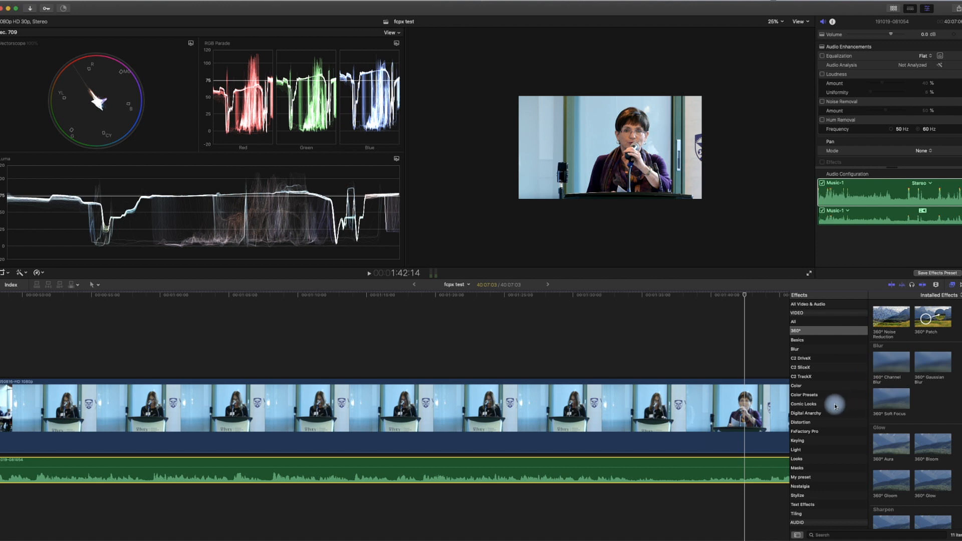
scroll(835, 406, "down", 5)
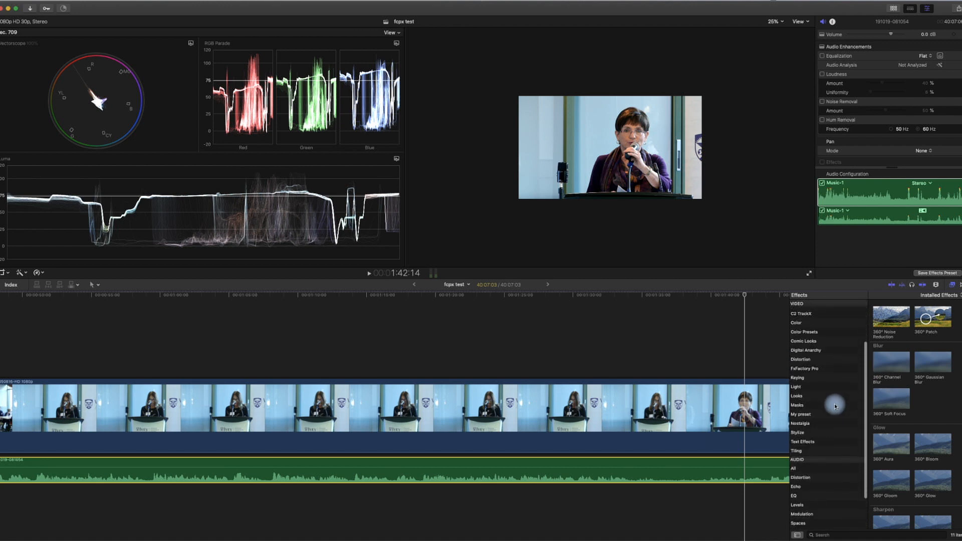
scroll(835, 405, "down", 2)
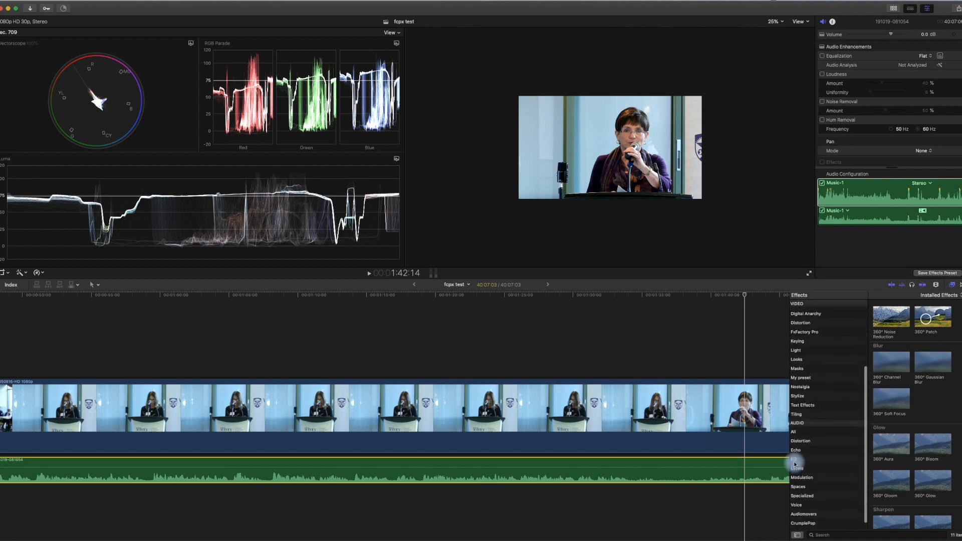
left_click(794, 459)
left_click_drag(882, 317, 603, 469)
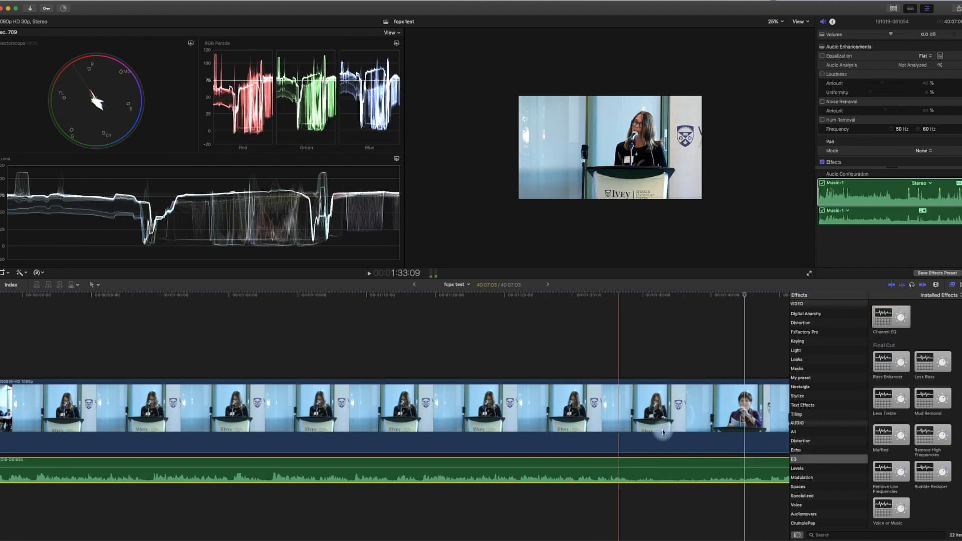
scroll(889, 149, "down", 3)
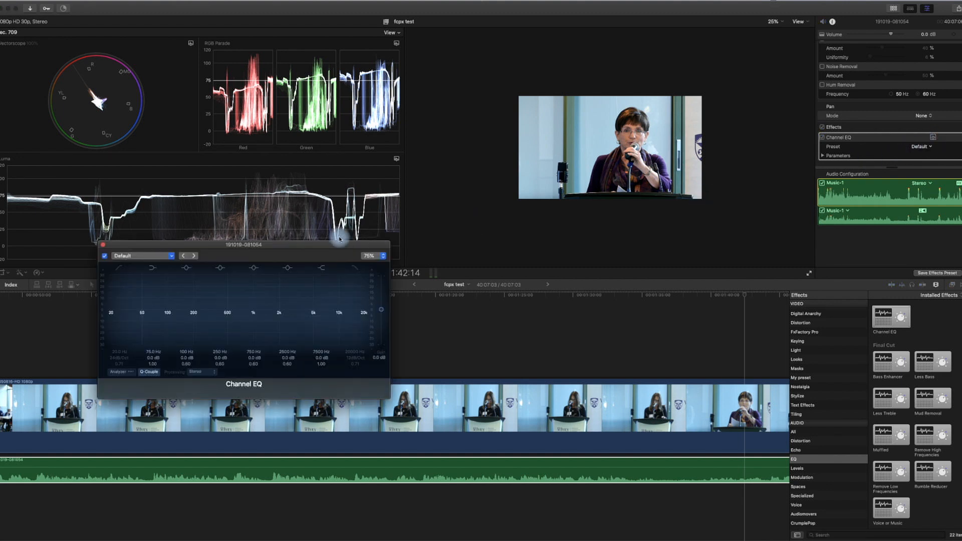
- Play the audio and pull down the lowest EQ band near 86 Hz and the highest near 7700 Hz
left_click_drag(352, 245, 420, 72)
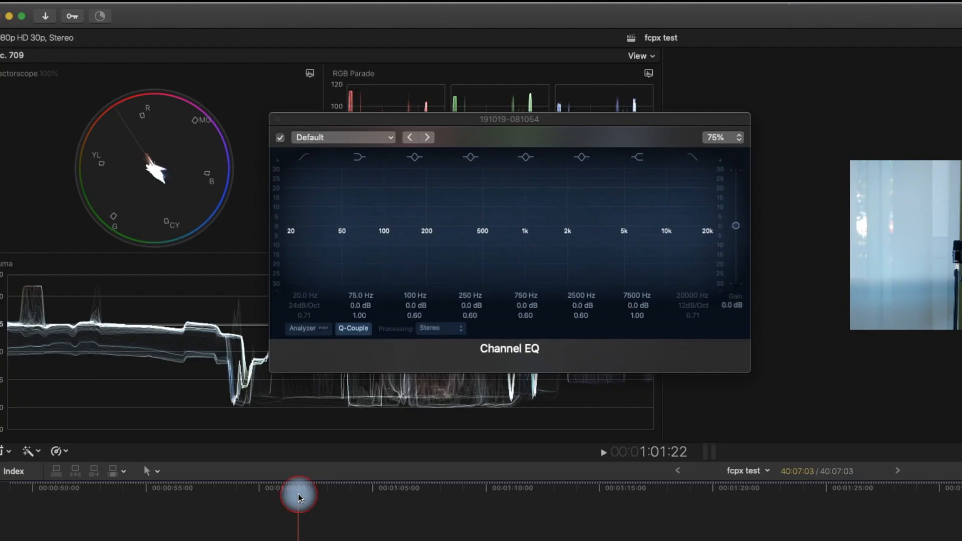
key("space")
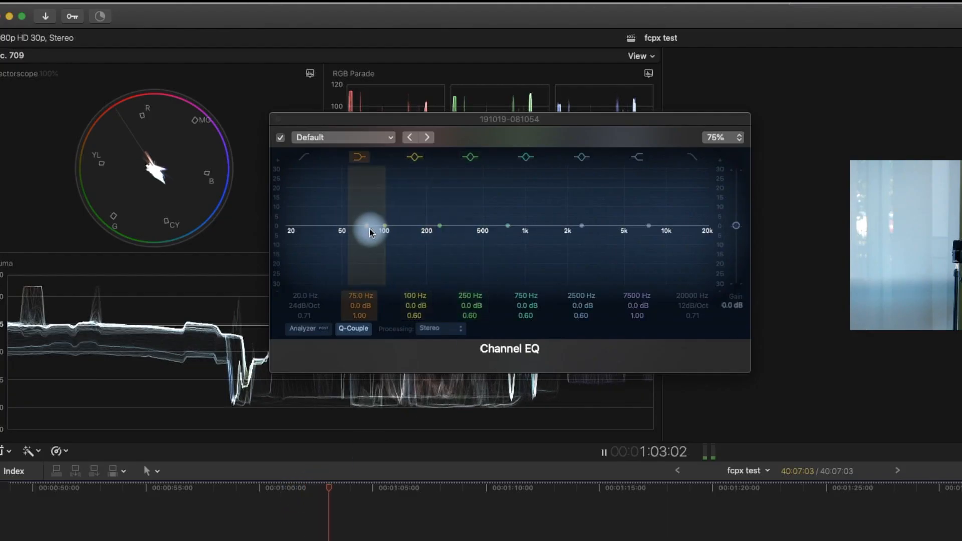
left_click_drag(369, 228, 376, 300)
left_click_drag(647, 225, 650, 273)
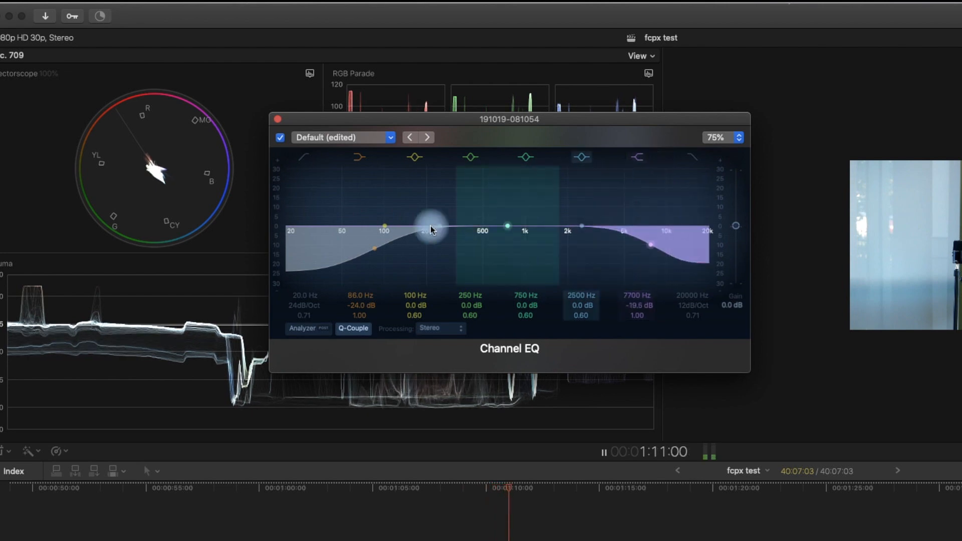
- Sweep for problem frequencies and cut narrow notches near 124, 400 and 1240 Hz
mouse_move(386, 226)
left_mouse_down()
mouse_move(393, 164)
mouse_move(397, 234)
left_mouse_up()
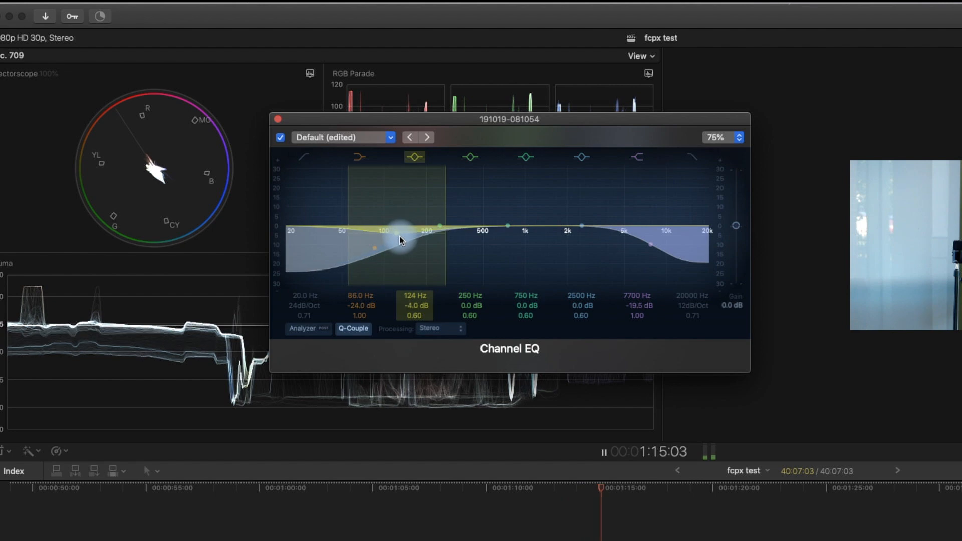
left_click(415, 313)
left_click_drag(415, 313, 415, 303)
left_click_drag(441, 225, 474, 237)
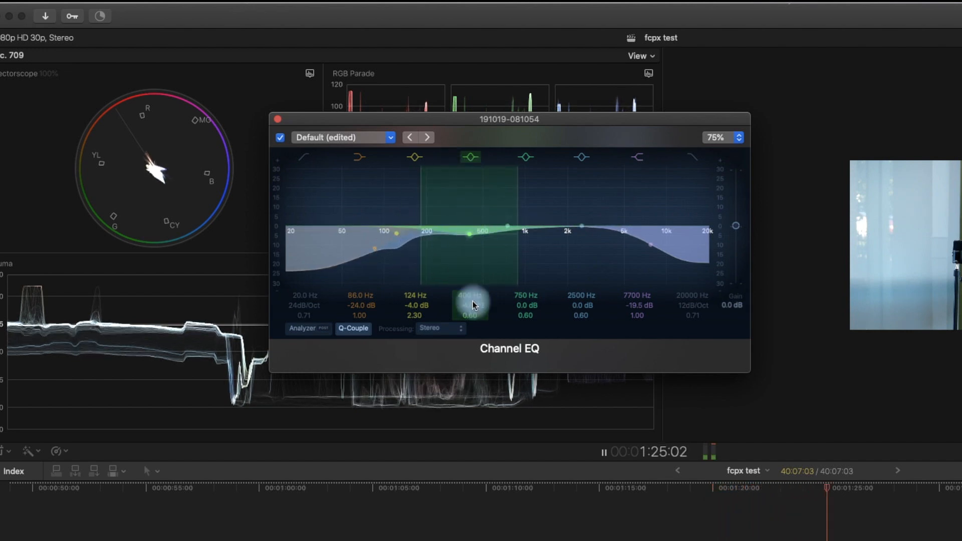
left_click_drag(473, 316, 473, 313)
left_click_drag(507, 225, 540, 237)
mouse_move(527, 316)
left_mouse_down()
mouse_move(554, 325)
mouse_move(536, 312)
left_mouse_up()
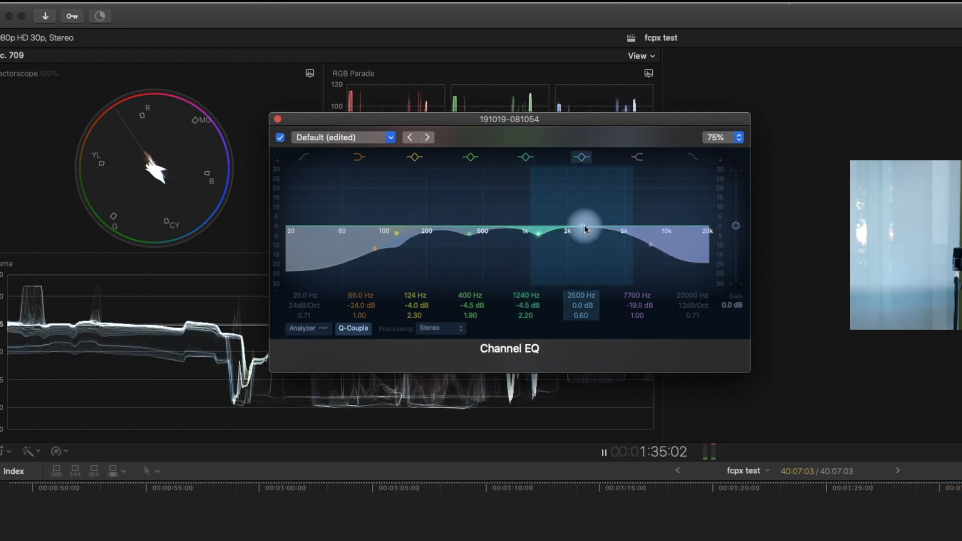
- Cut a narrow notch near 3150 Hz, then close the Channel EQ window
mouse_move(581, 226)
left_mouse_down()
mouse_move(582, 206)
mouse_move(584, 229)
left_mouse_up()
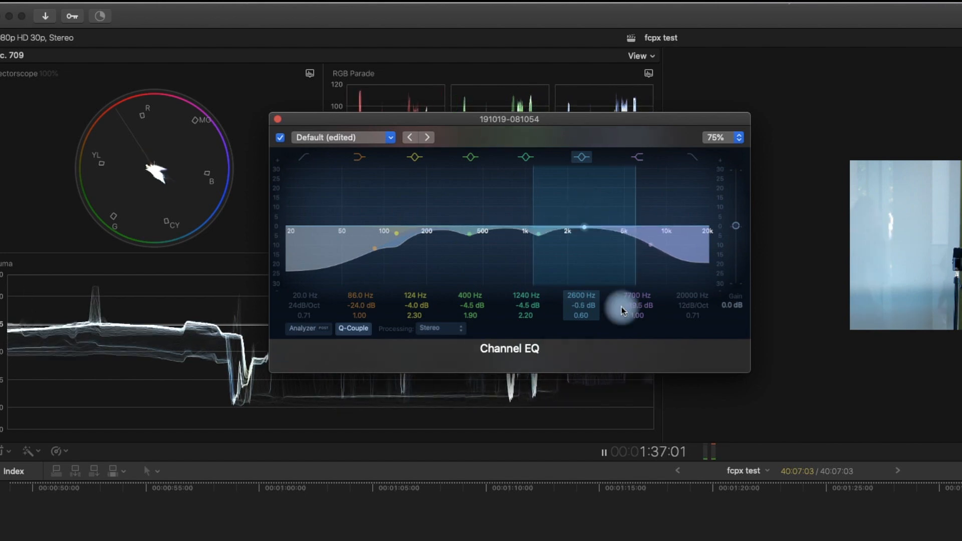
left_click(673, 495)
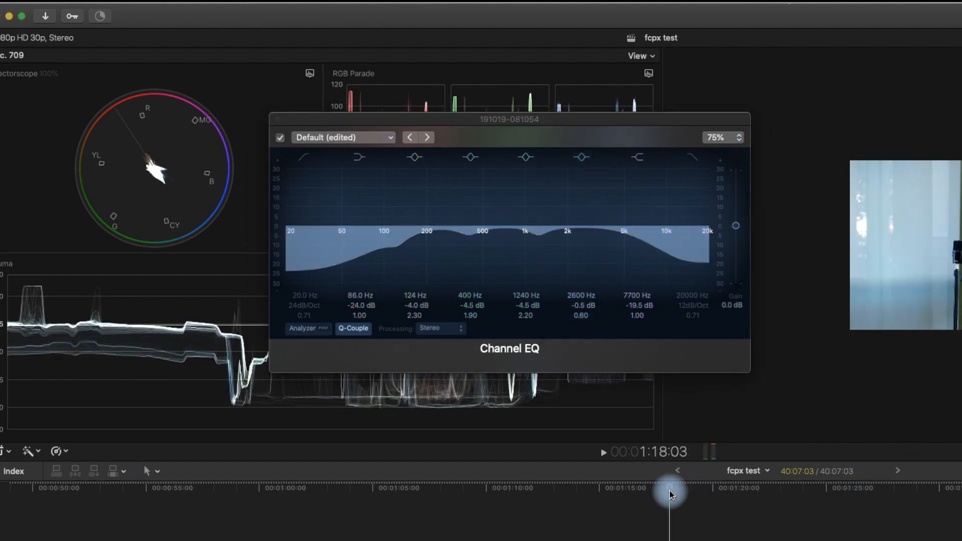
left_click(626, 364)
left_click(582, 230)
mouse_move(583, 231)
left_mouse_down()
mouse_move(585, 166)
mouse_move(625, 165)
mouse_move(604, 173)
mouse_move(596, 234)
left_mouse_up()
left_click_drag(580, 328, 563, 323)
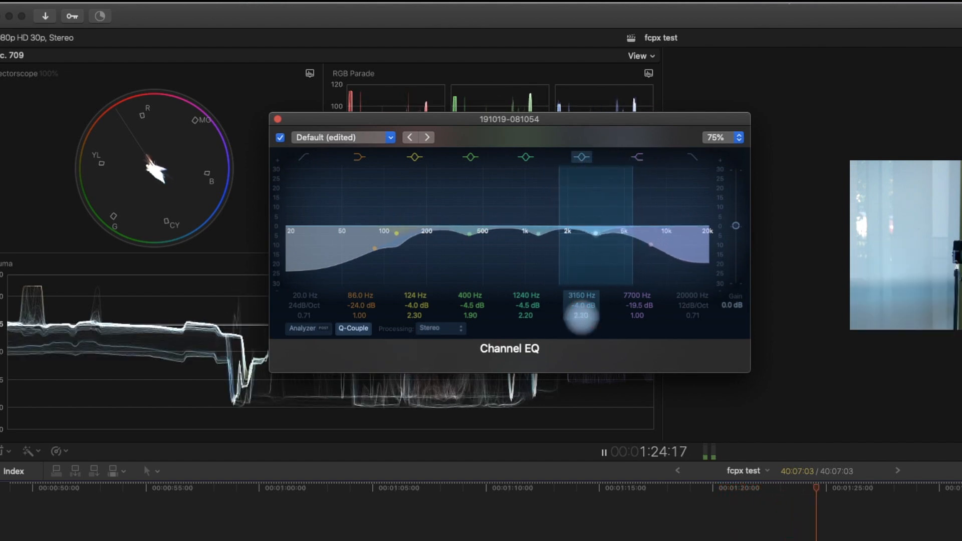
left_click(278, 122)
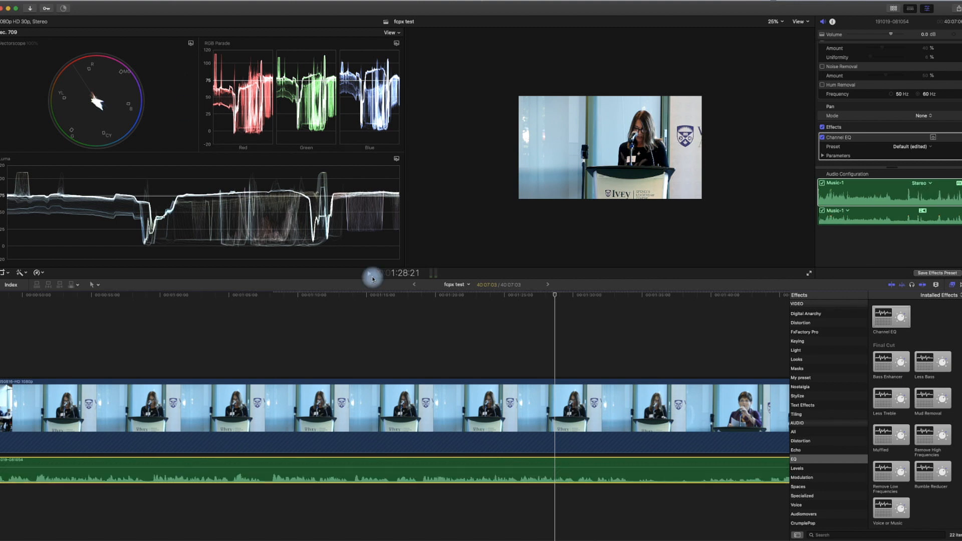
- Apply the Compressor from the Levels effects to the audio clip
left_click(798, 468)
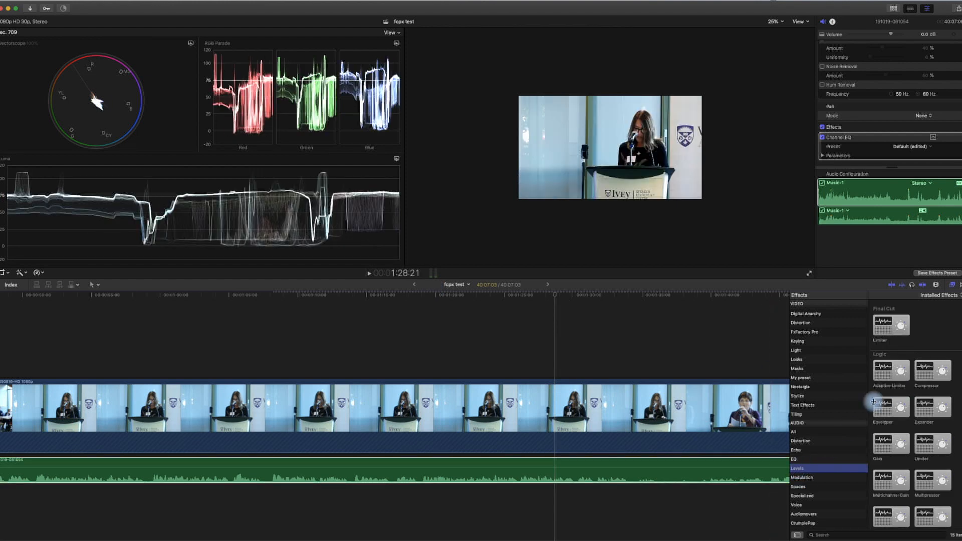
left_click_drag(931, 372, 622, 475)
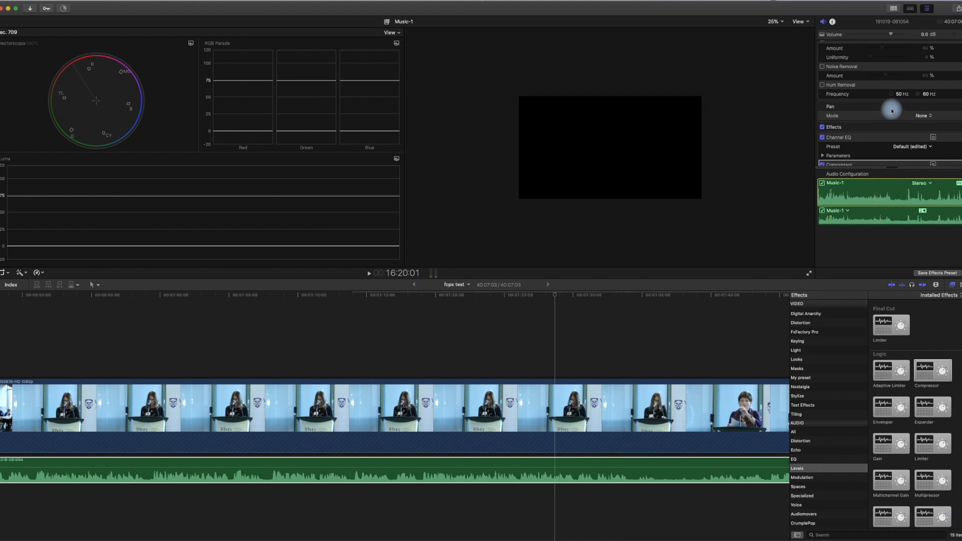
scroll(895, 111, "down", 3)
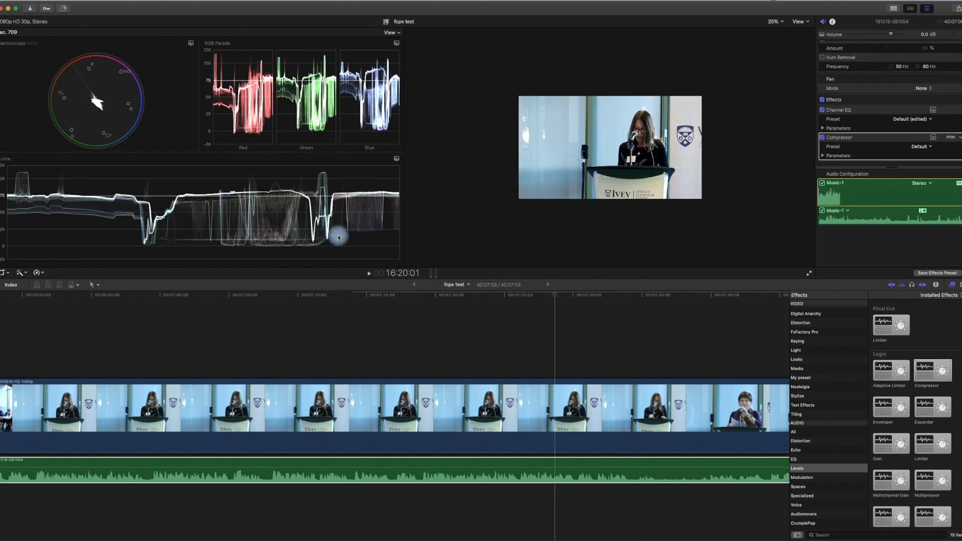
left_click_drag(339, 240, 494, 40)
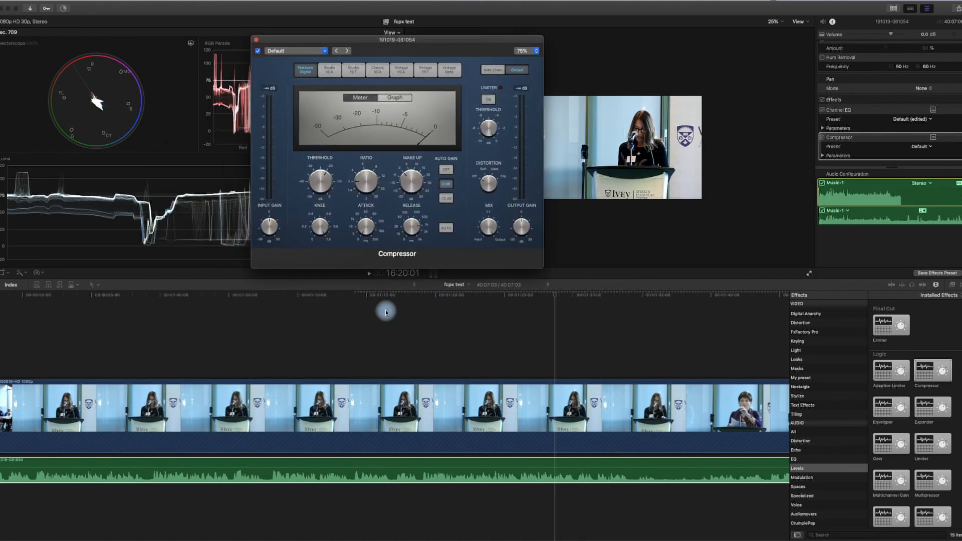
- Turn Auto Gain off, lower the threshold to about -25.5 dB, and raise make-up gain
left_click(252, 296)
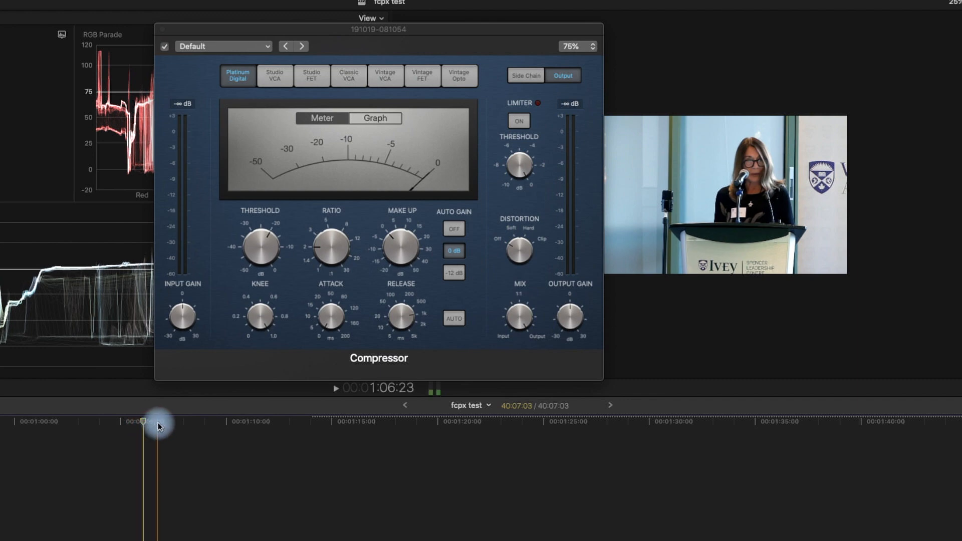
left_click(454, 231)
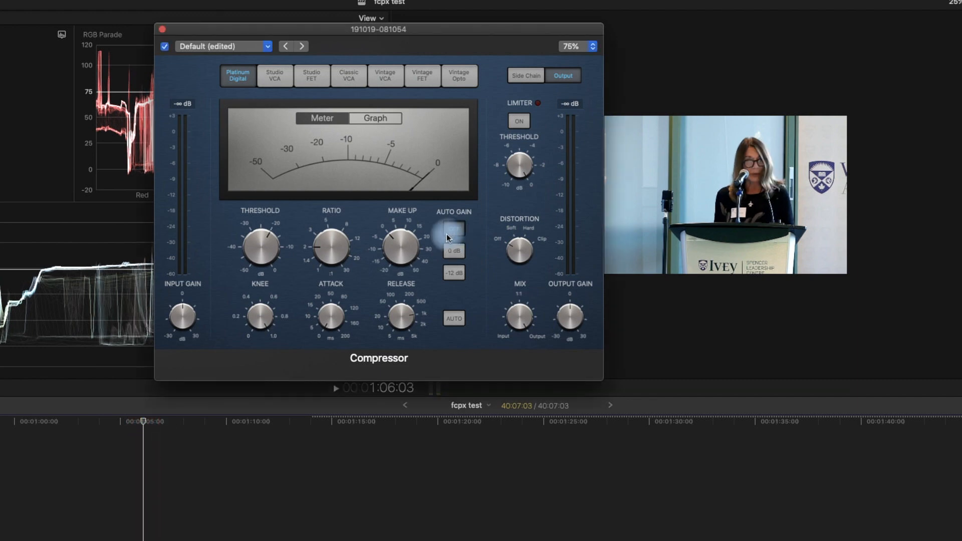
key("space")
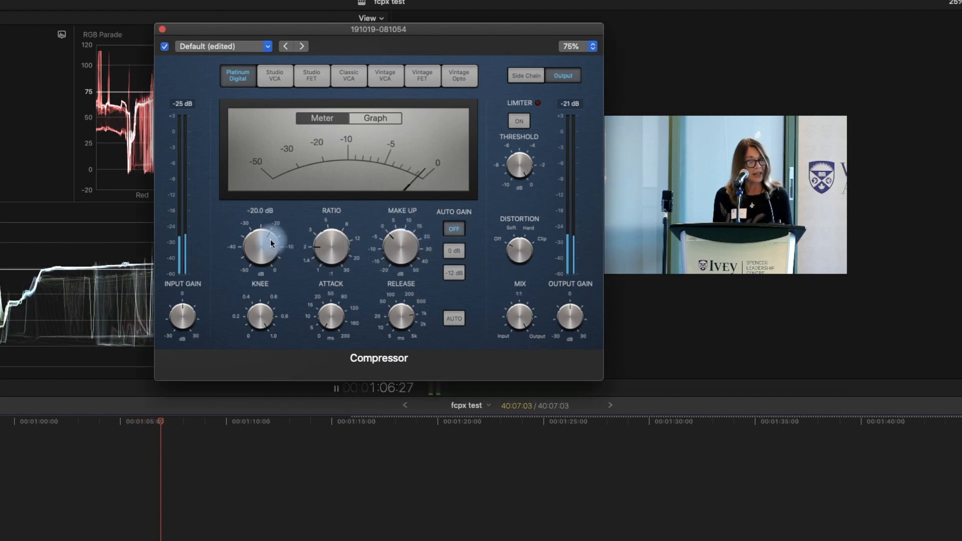
left_click_drag(260, 239, 236, 250)
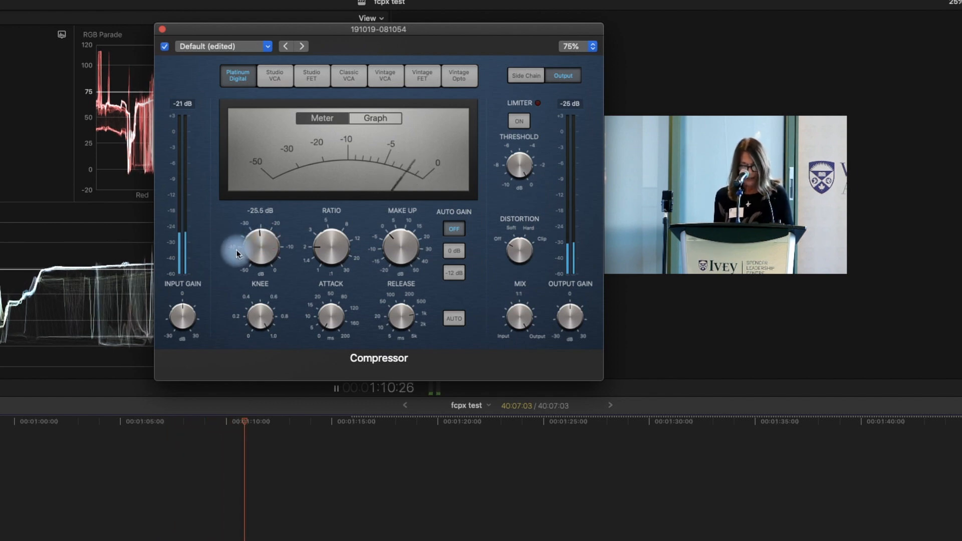
mouse_move(407, 252)
left_mouse_down()
mouse_move(398, 226)
mouse_move(405, 239)
left_mouse_up()
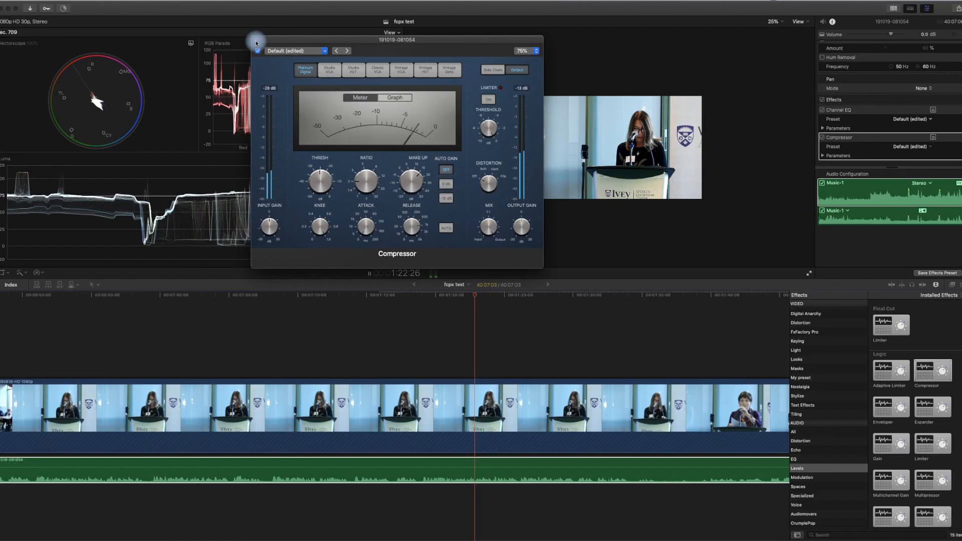
left_click(161, 29)
- Add the Limiter effect to the audio clip and open its settings window
key("space")
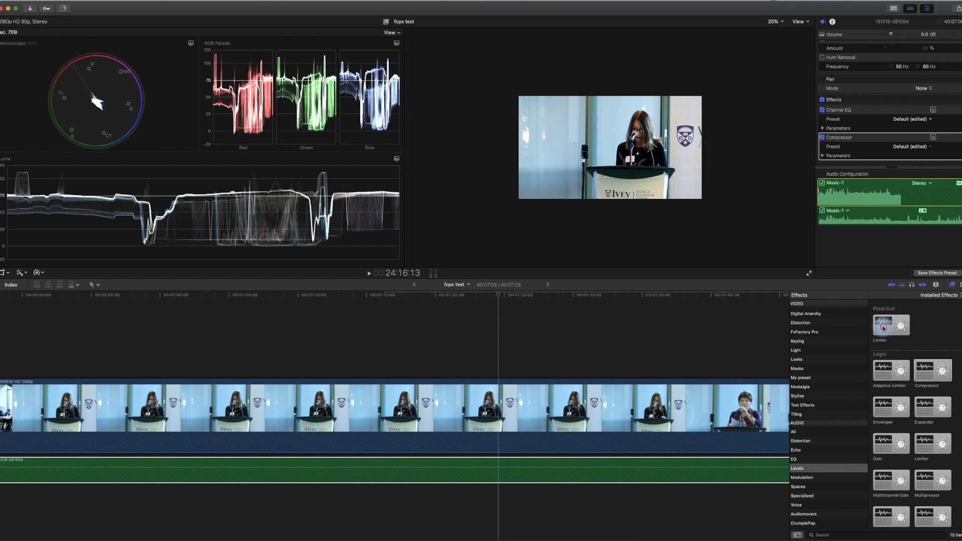
left_click_drag(883, 327, 618, 469)
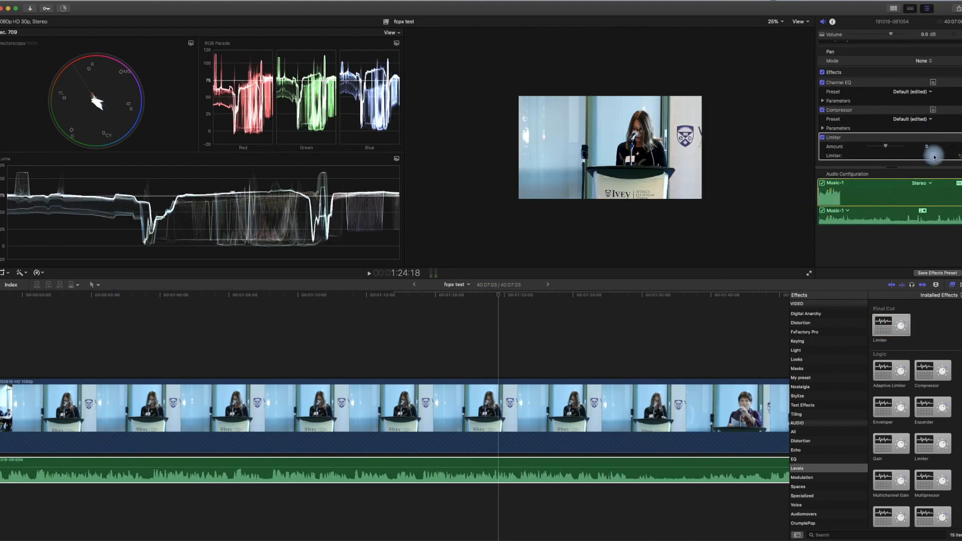
left_click(934, 158)
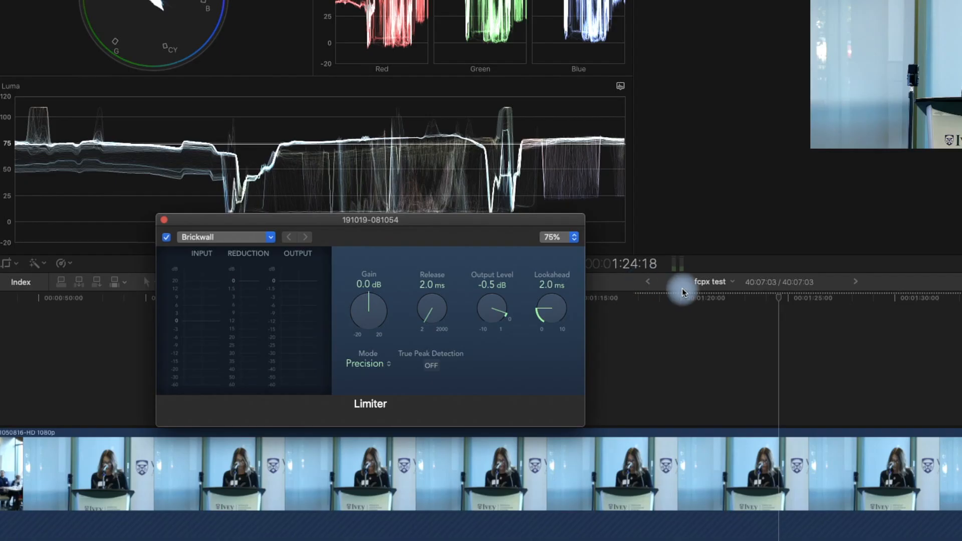
- Set the Limiter's output level to -6.2 dB with its gain raised slightly to about 9 dB
left_click(679, 299)
key("space")
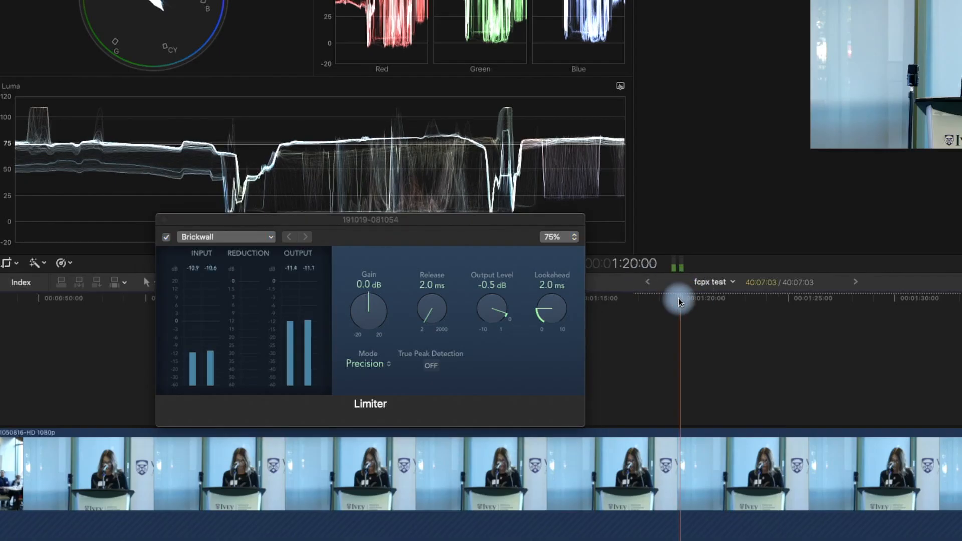
left_click_drag(484, 311, 513, 385)
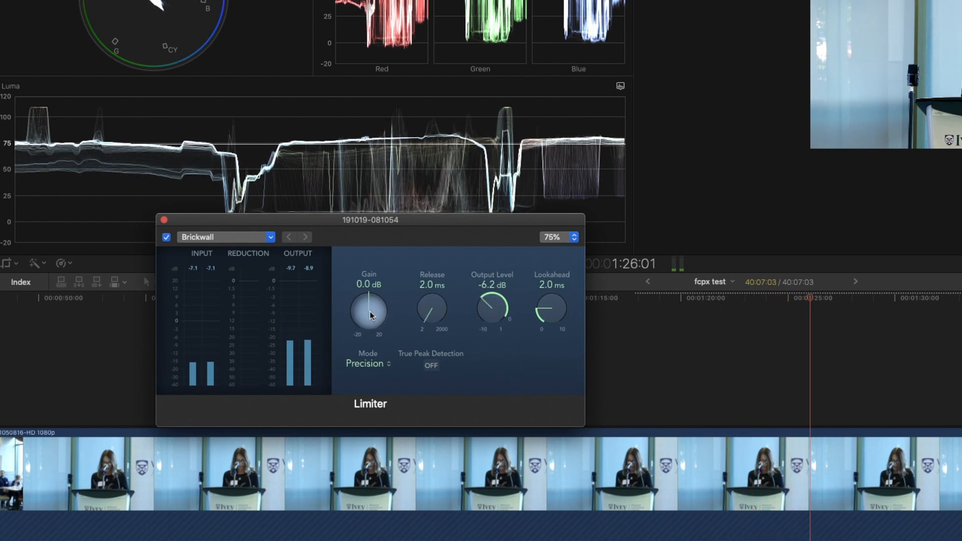
left_click_drag(369, 312, 358, 275)
key("space")
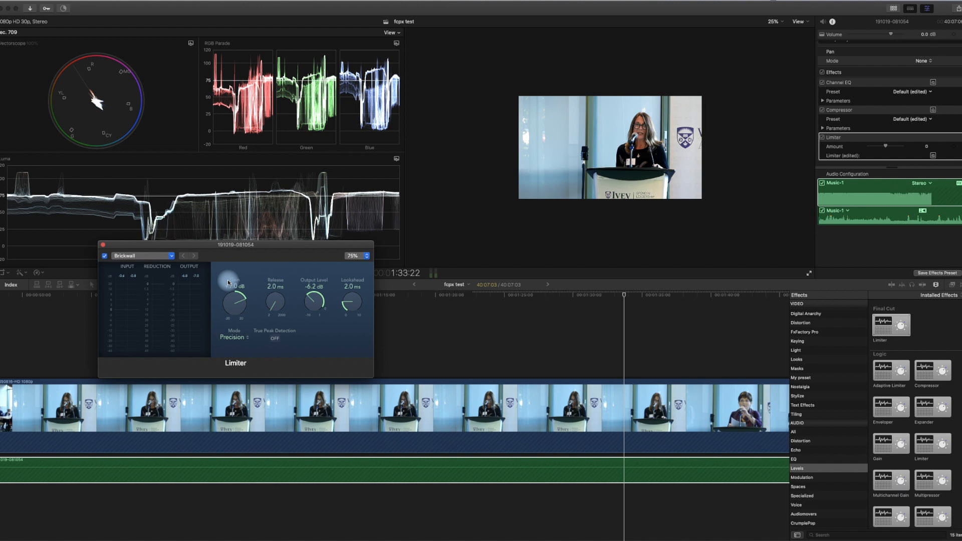
key("shift+z")
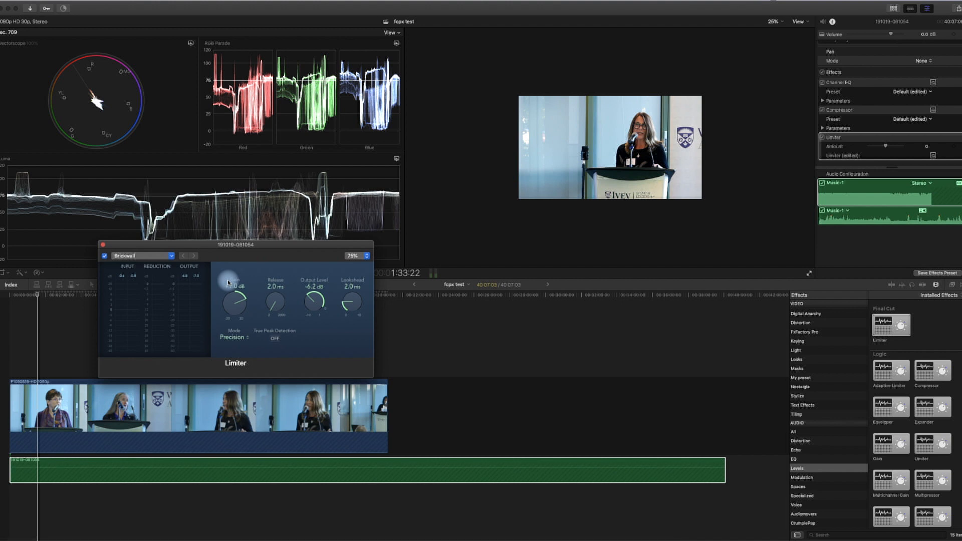
- Add a volume keyframe and pull the audio down after it to fade out where the video ends
left_click(103, 244)
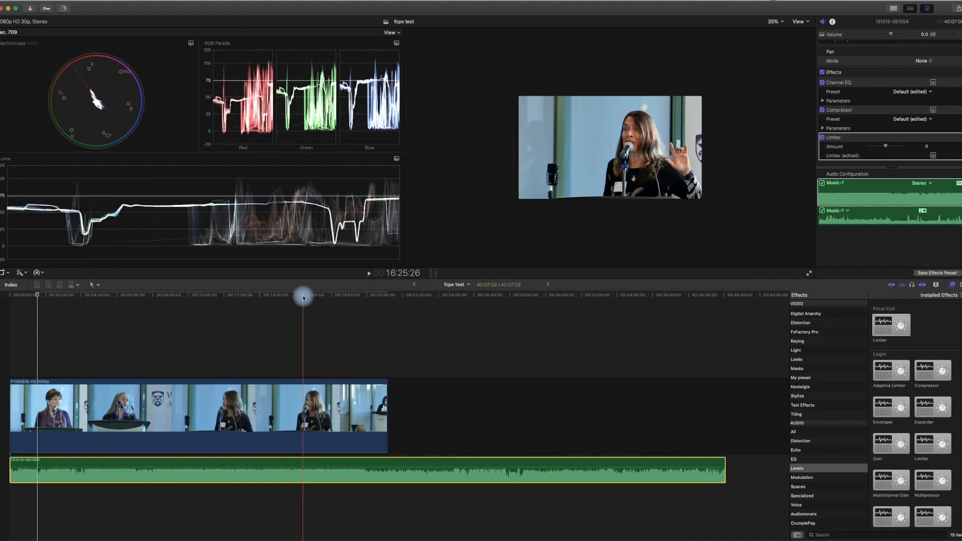
left_click(305, 296)
left_click_drag(306, 297, 323, 296)
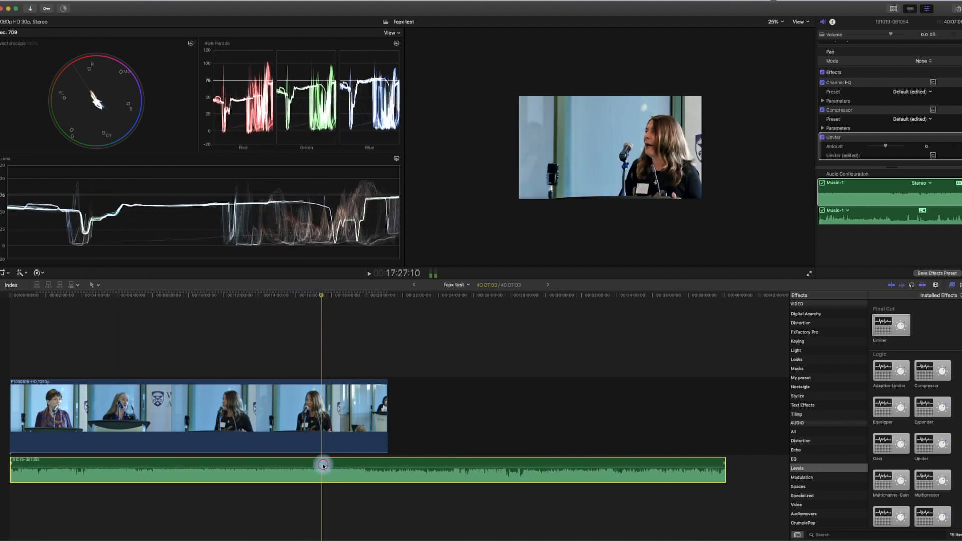
scroll(321, 466, "right", 1)
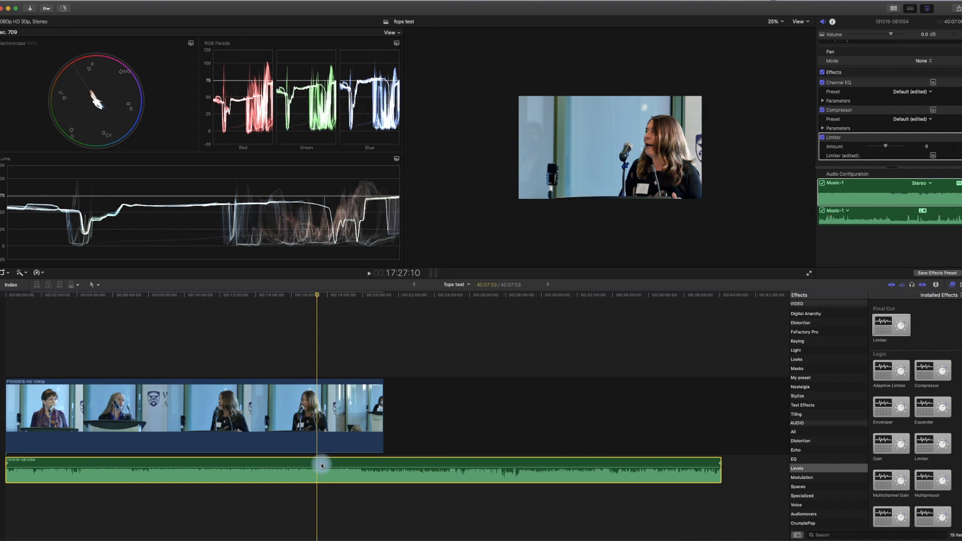
key("alt+k")
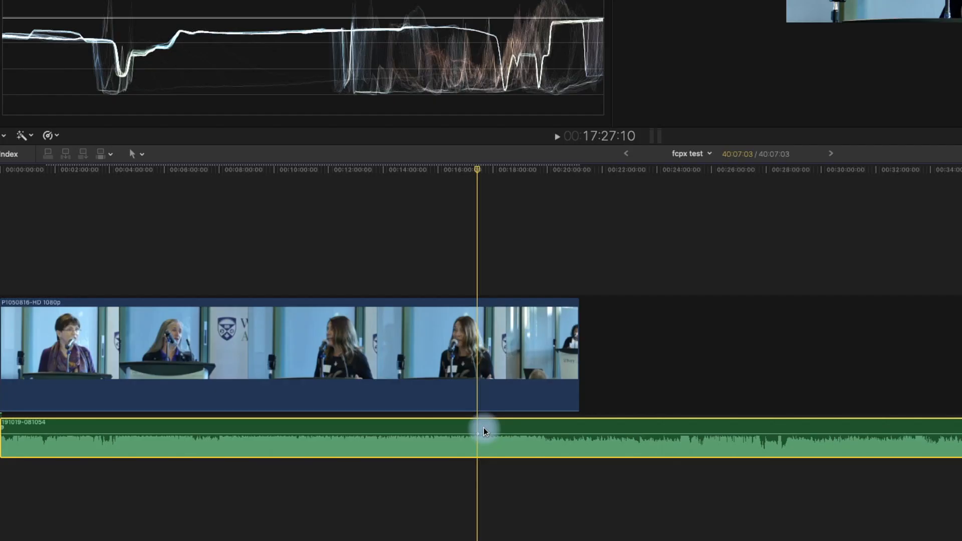
key("space")
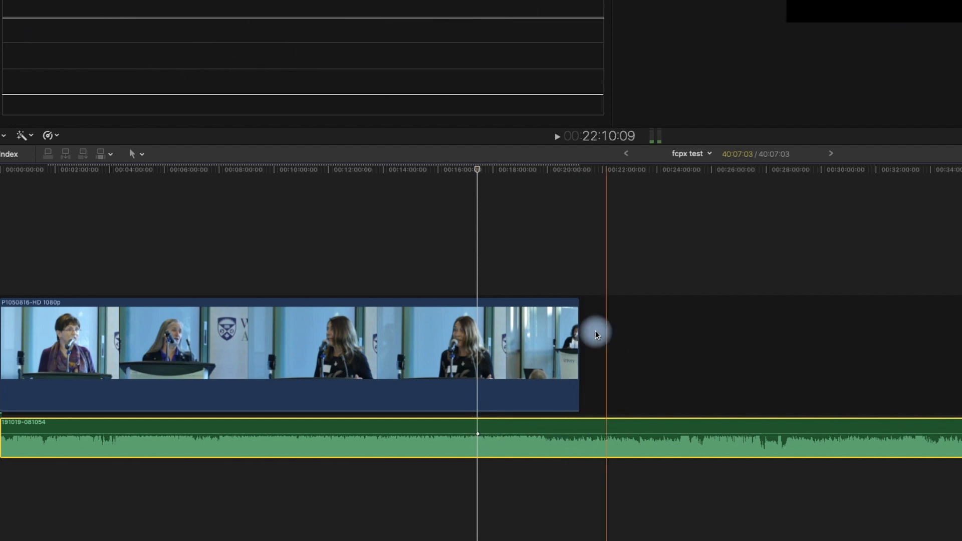
left_click_drag(480, 172, 578, 204)
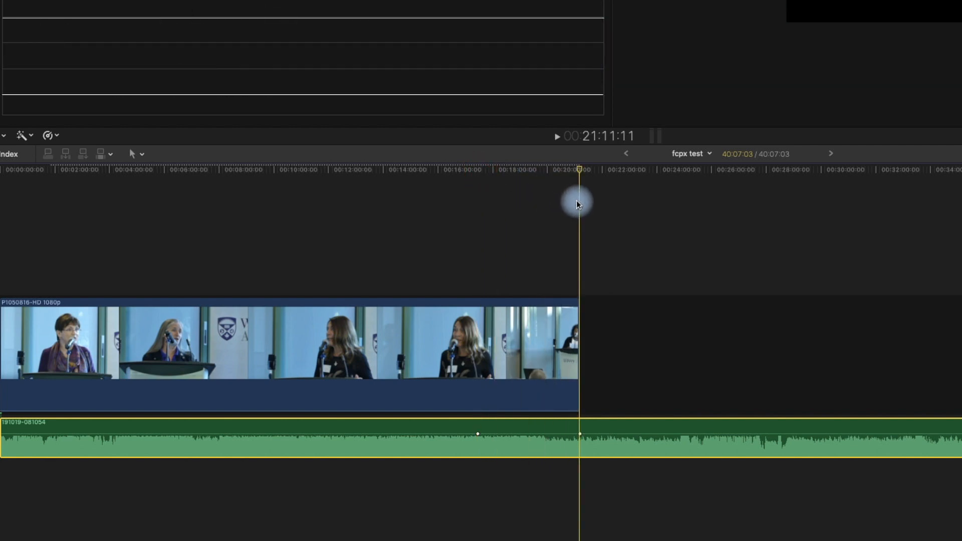
left_click_drag(580, 435, 580, 476)
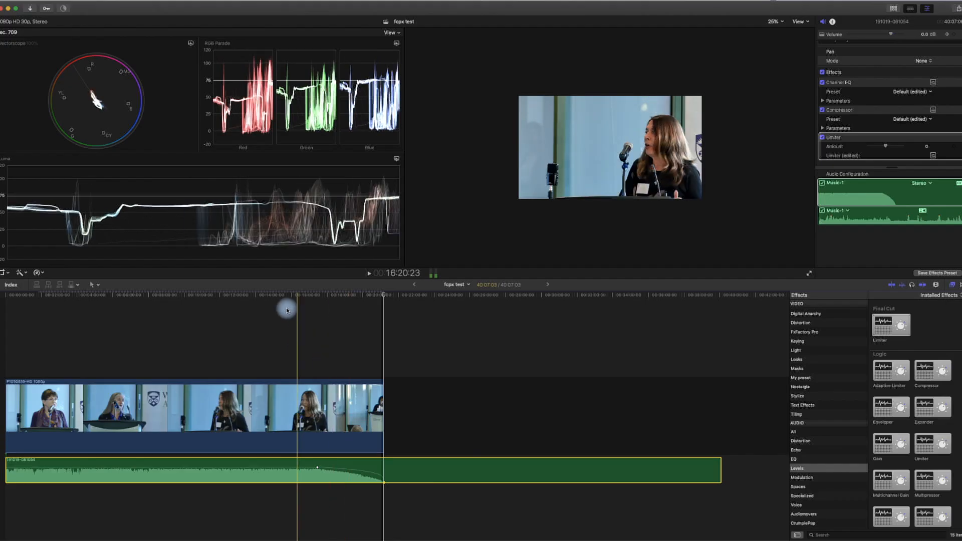
- Play back the fade-out from just before it, then show the libraries and clips browser
left_click(291, 297)
key("space")
left_click(309, 296)
left_click(364, 297)
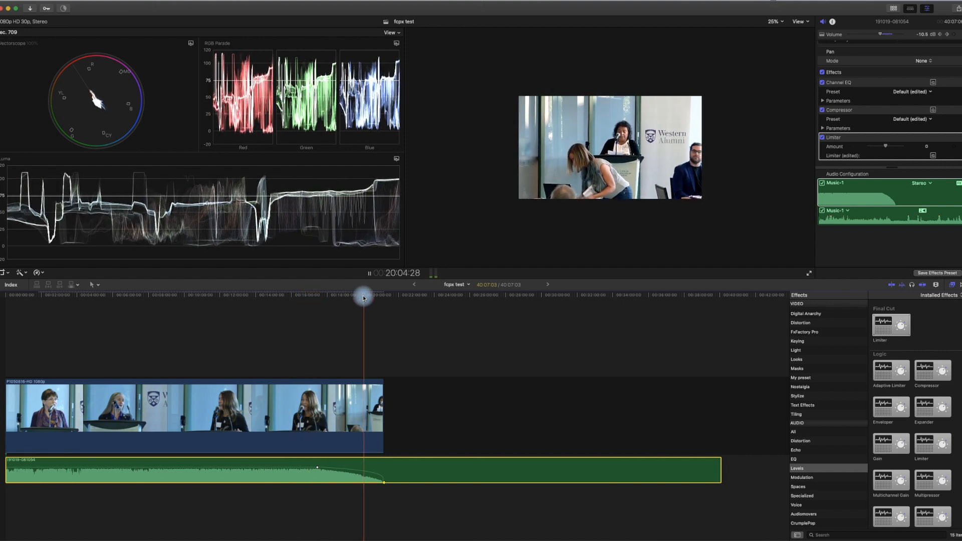
key("space")
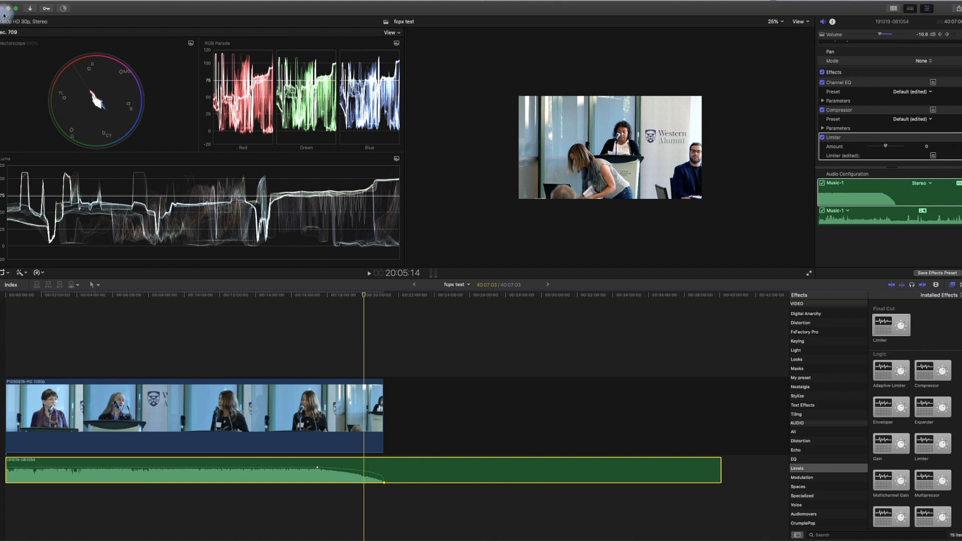
left_click(896, 9)
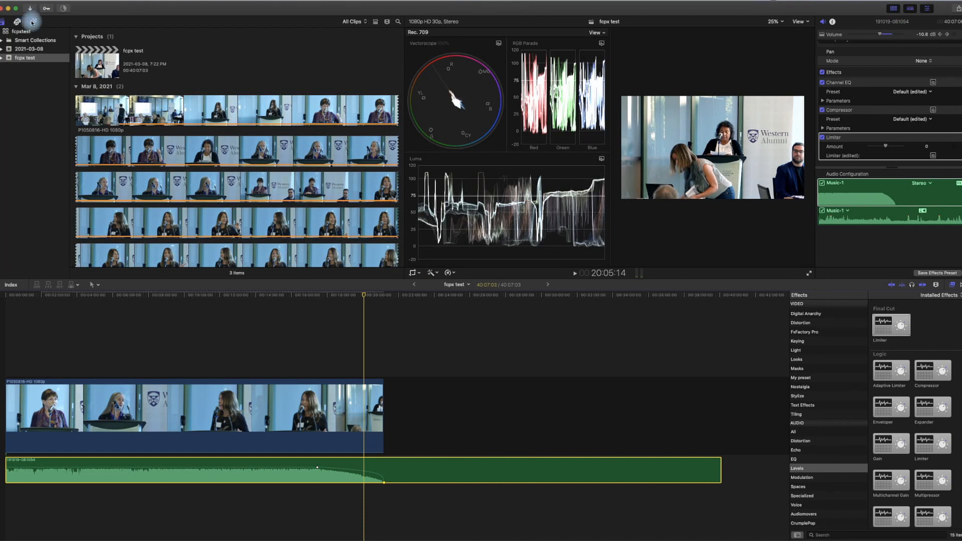
- Add the Lower Thirds 'Right' title above the speaker clip at about 7:21
left_click(32, 22)
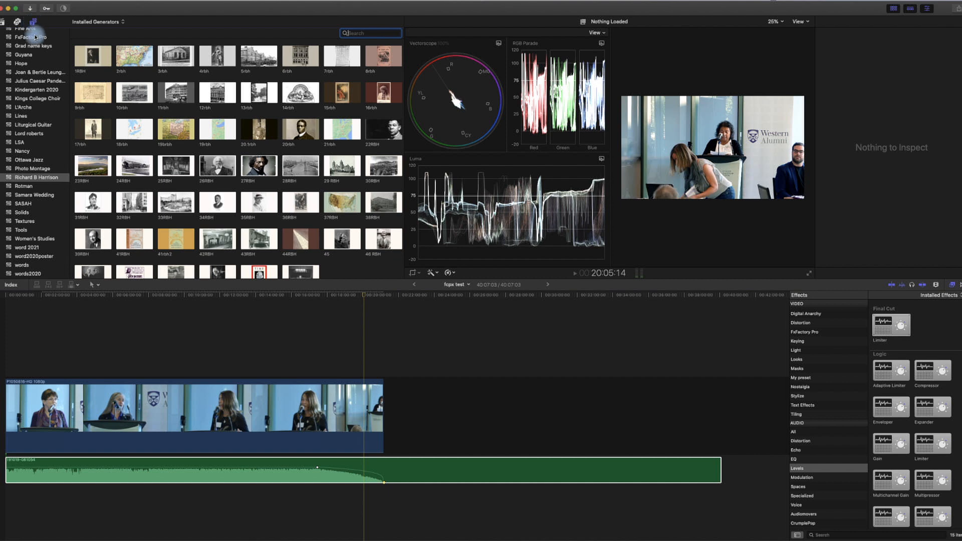
scroll(32, 92, "down", 2)
scroll(32, 91, "up", 2)
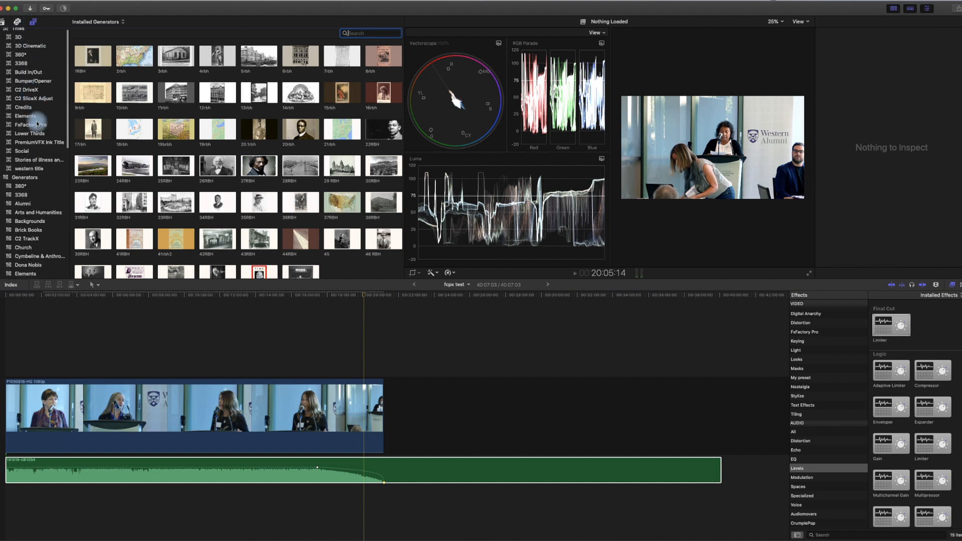
left_click(7, 134)
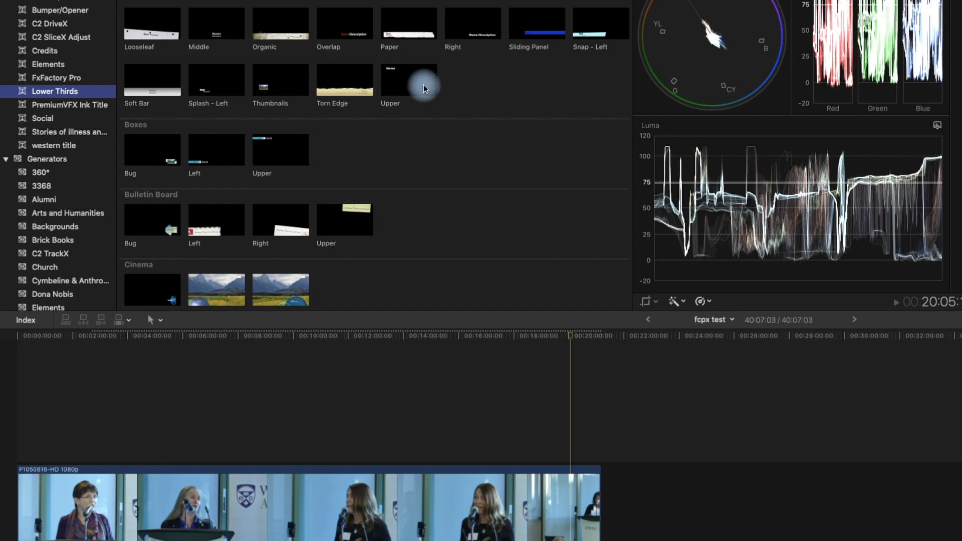
mouse_move(462, 19)
left_mouse_down()
mouse_move(283, 326)
mouse_move(219, 408)
mouse_move(221, 420)
mouse_move(239, 387)
mouse_move(221, 340)
left_mouse_up()
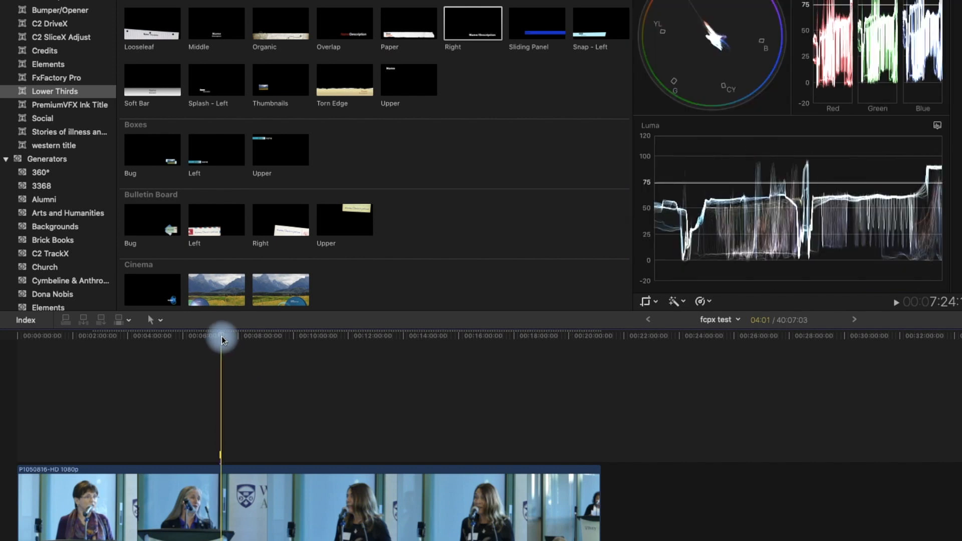
- Select the title's placeholder Name/Description text in the Text inspector
key("super+equal")
key("super+equal")
key("super+equal")
key("super+equal")
key("super+equal")
key("super+equal")
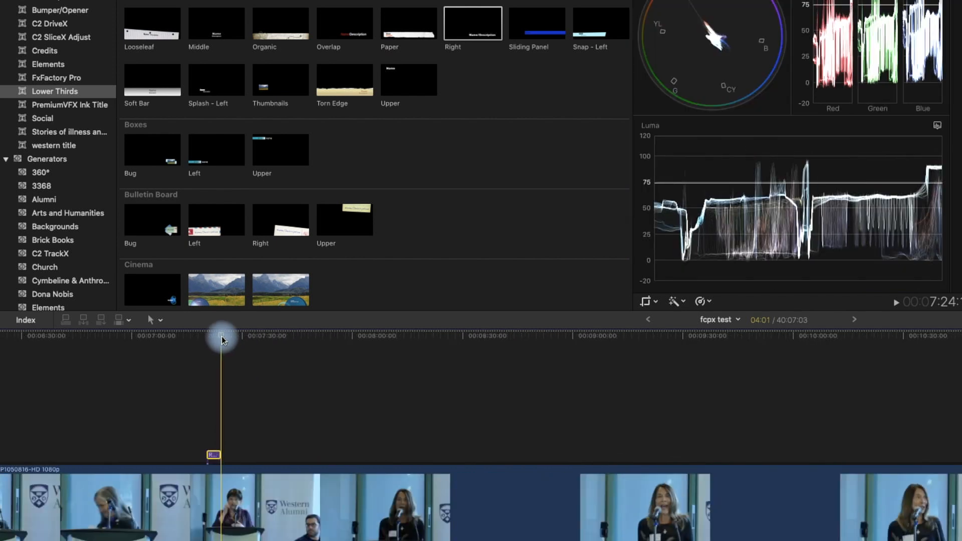
left_click_drag(222, 340, 120, 365)
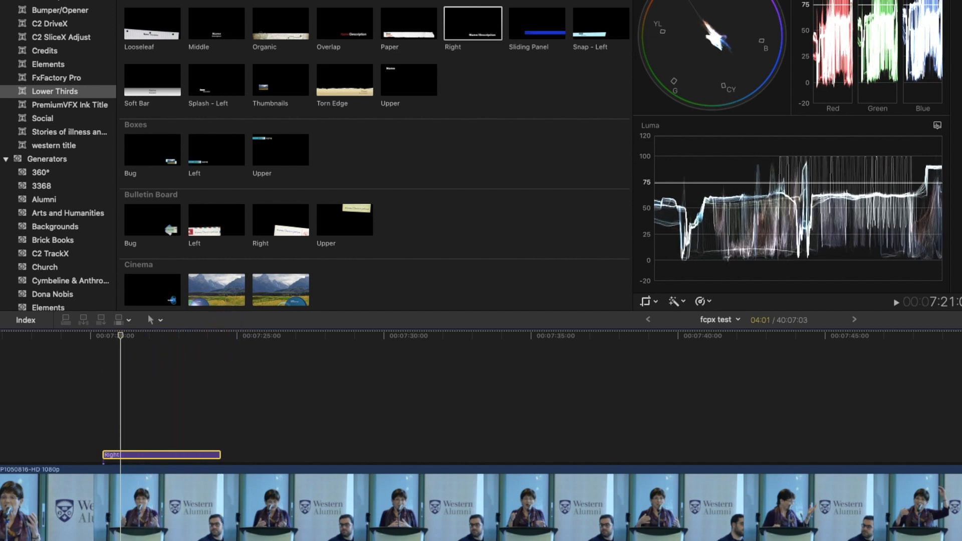
left_click(832, 22)
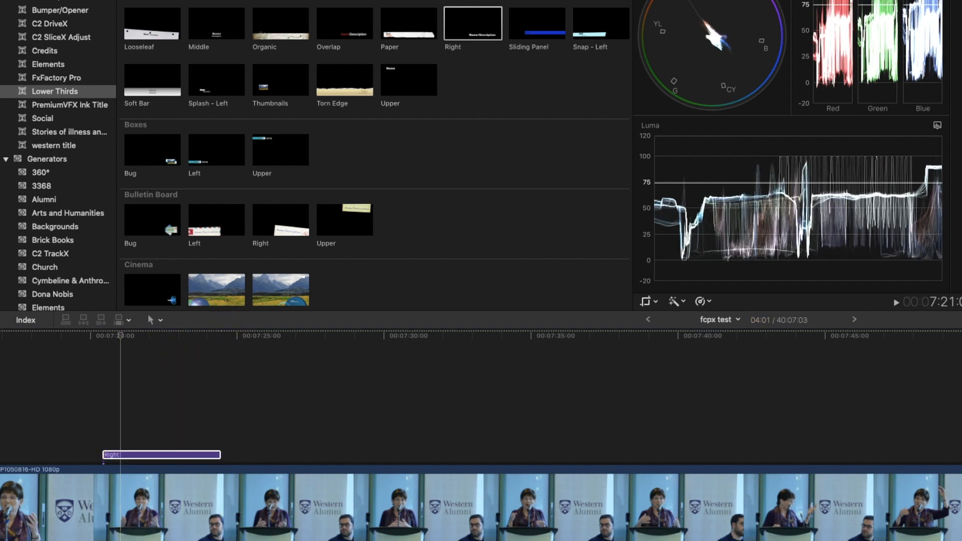
left_click_drag(862, 57, 808, 58)
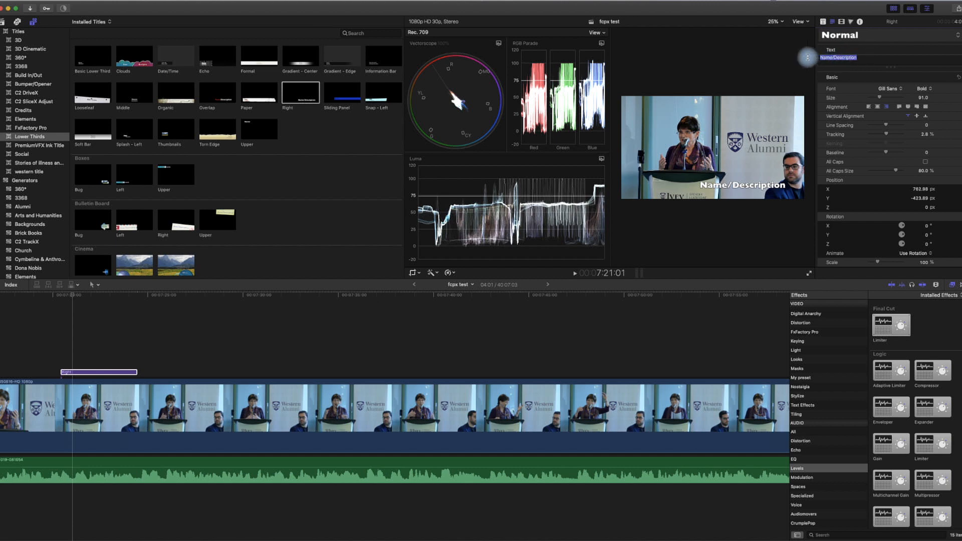
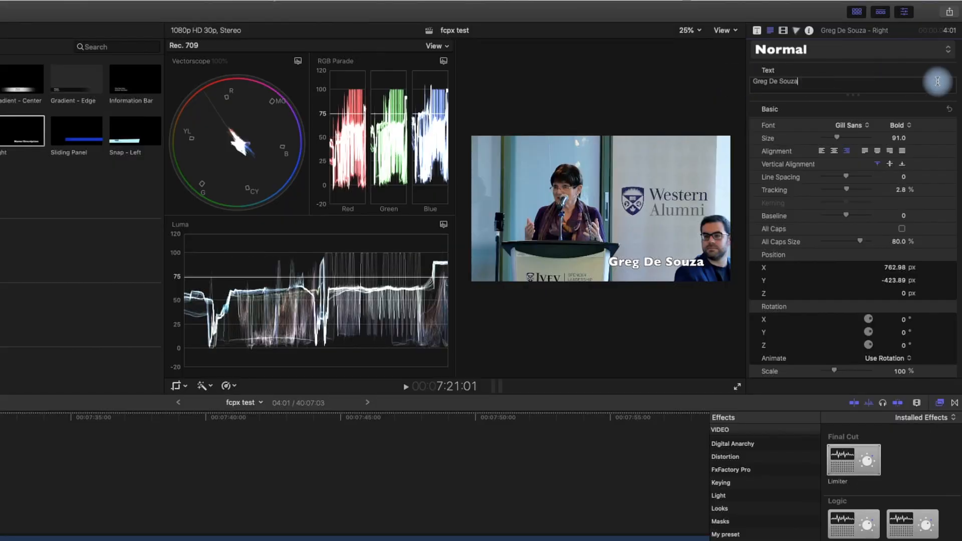
- Replace the title's placeholder text with the speaker's name and set its font to Arial
left_click(869, 129)
left_click(869, 130)
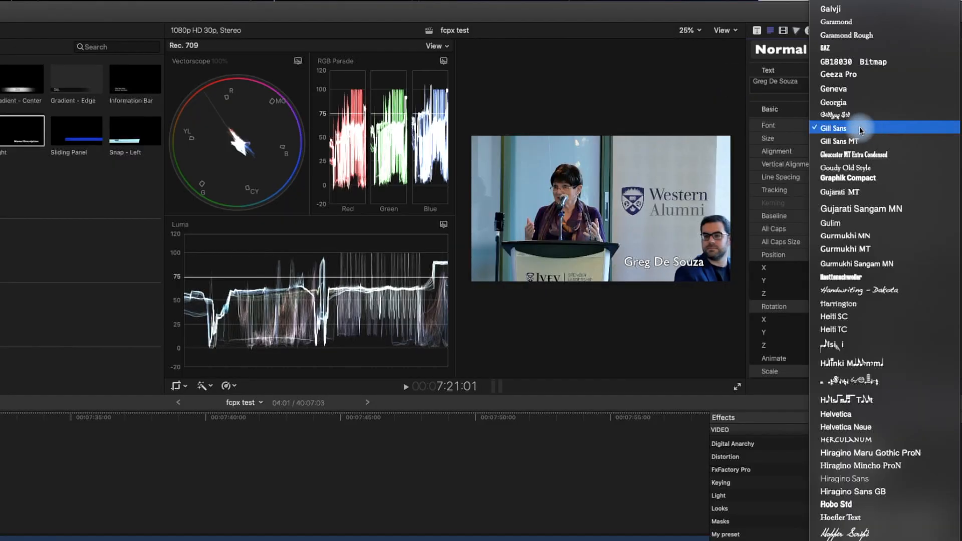
type("ar")
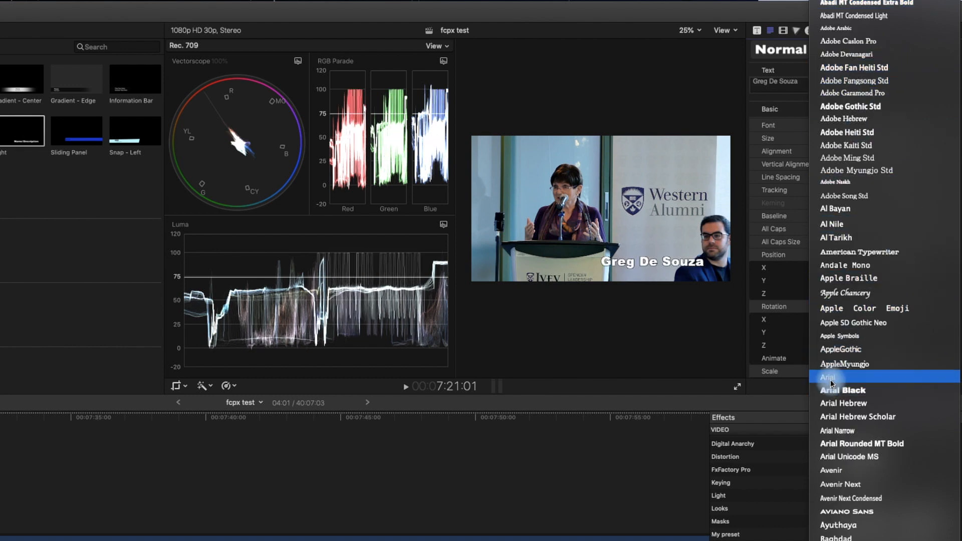
left_click(838, 375)
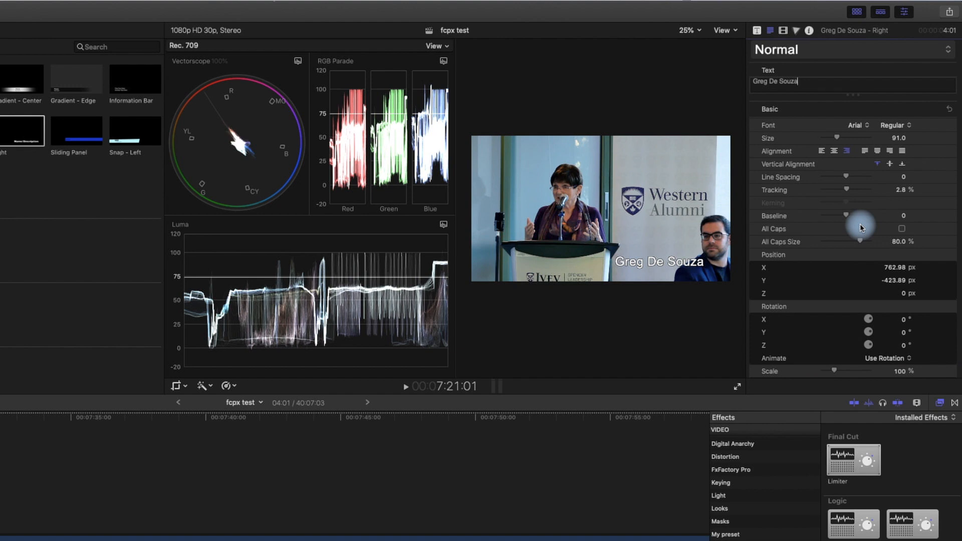
- Turn on Drop Shadow for the lower-third title
scroll(865, 236, "down", 4)
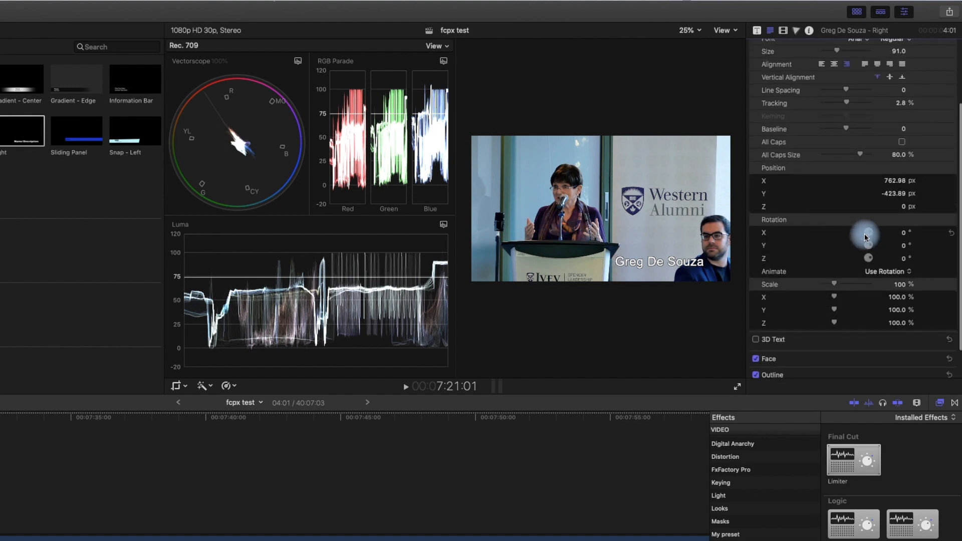
scroll(866, 236, "down", 2)
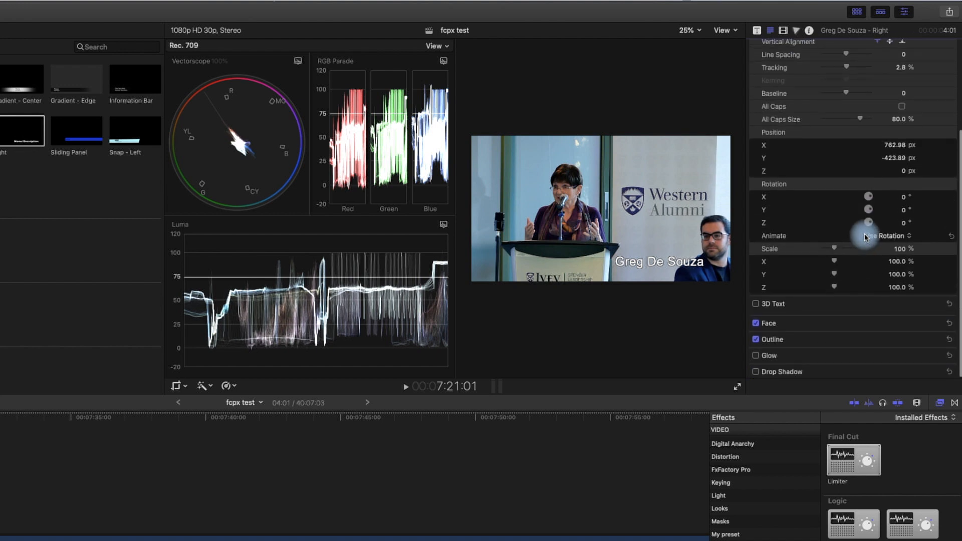
left_click(755, 372)
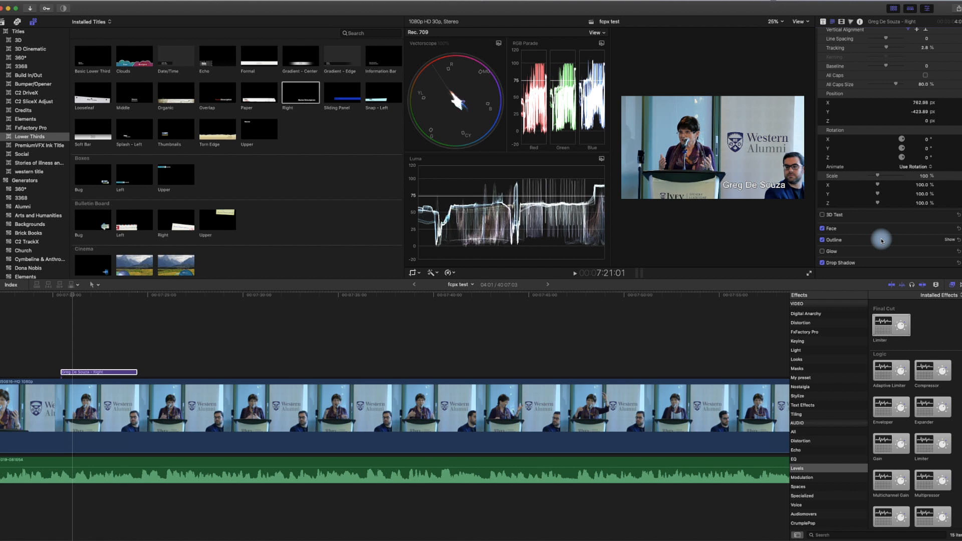
- Select the main video clip and fit the whole project in the timeline
type("Z")
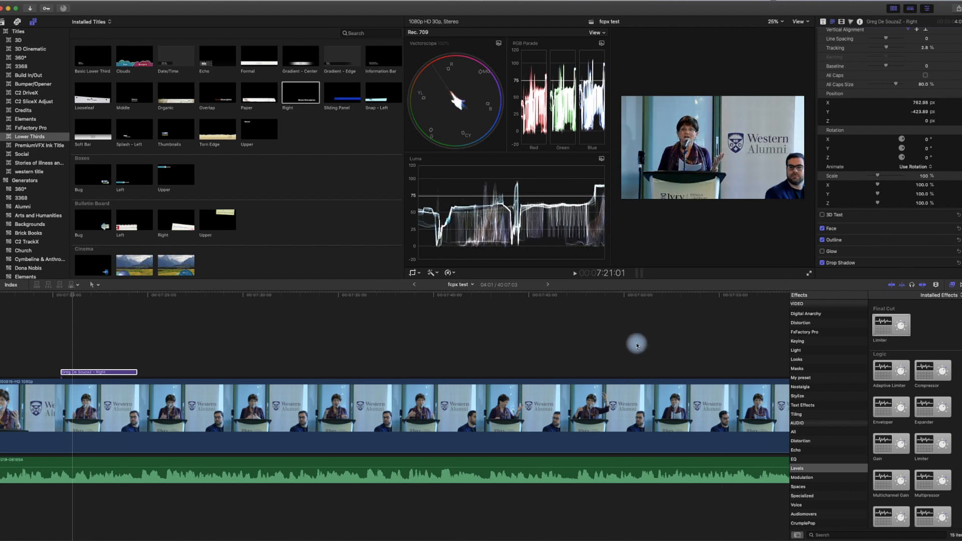
left_click(637, 344)
left_click(638, 345)
key("shift+z")
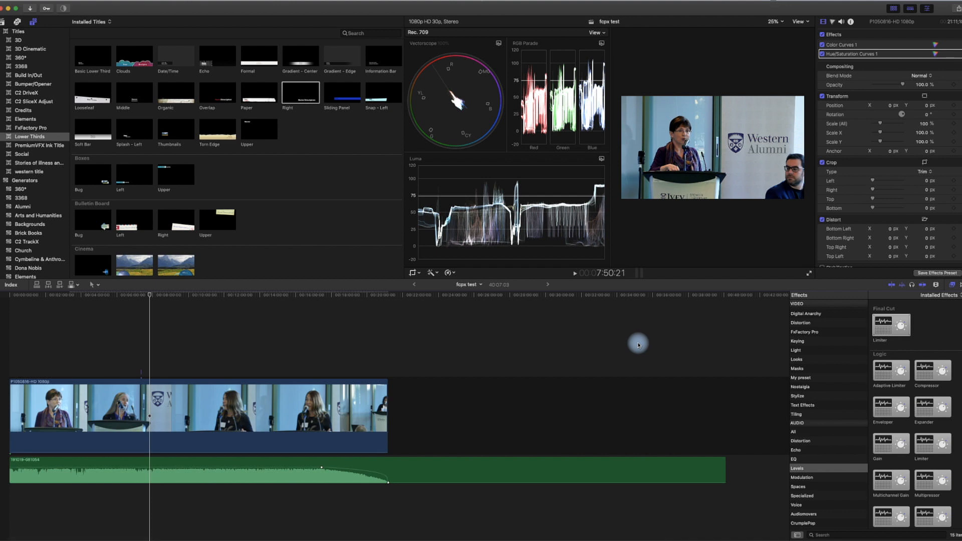
- Mark a time range across the video clip through to its end and show the share destinations
key("t")
key("r")
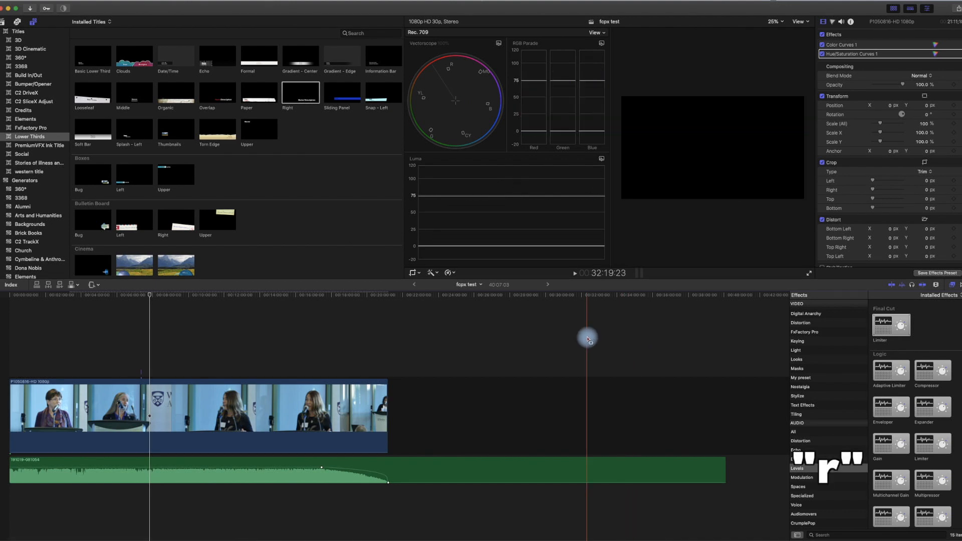
scroll(300, 360, "right", 1)
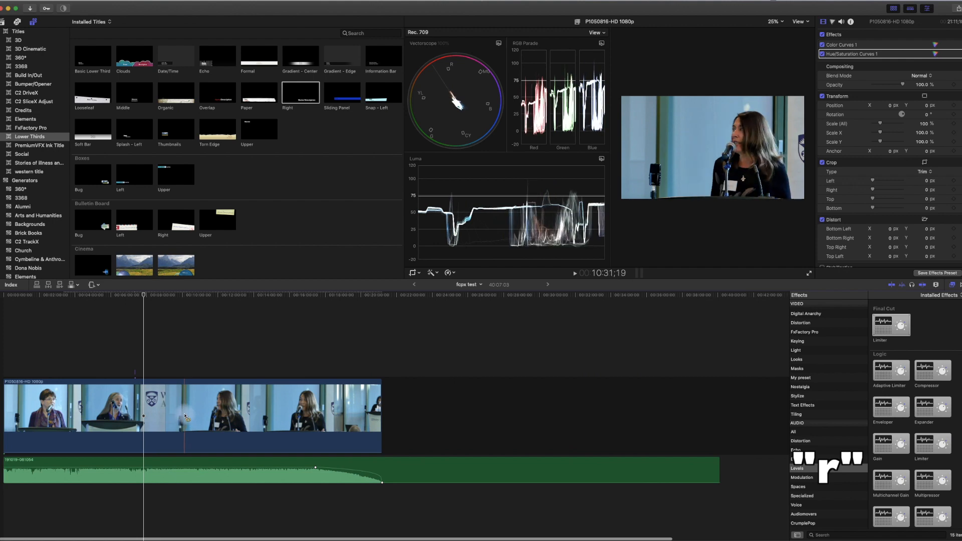
left_click_drag(185, 416, 256, 416)
left_click_drag(318, 439, 386, 445)
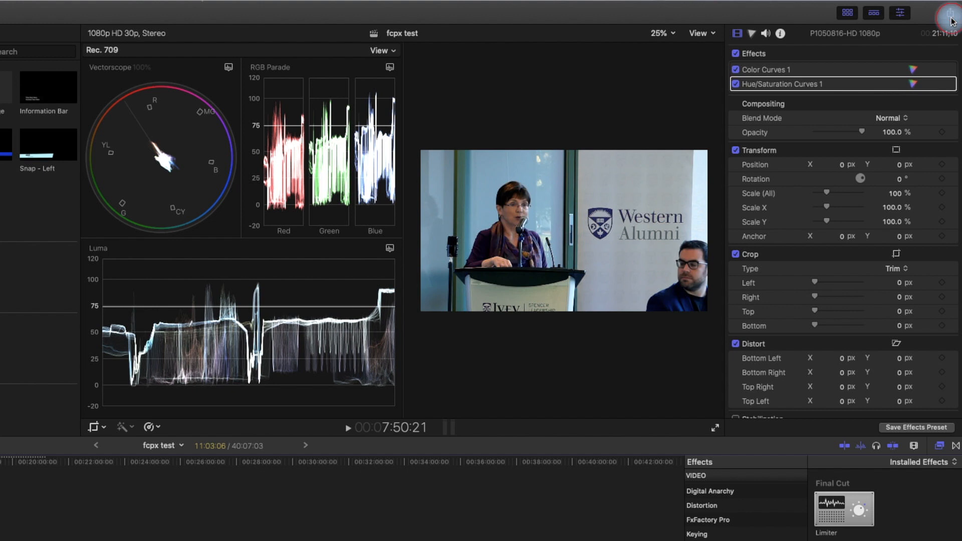
left_click(950, 14)
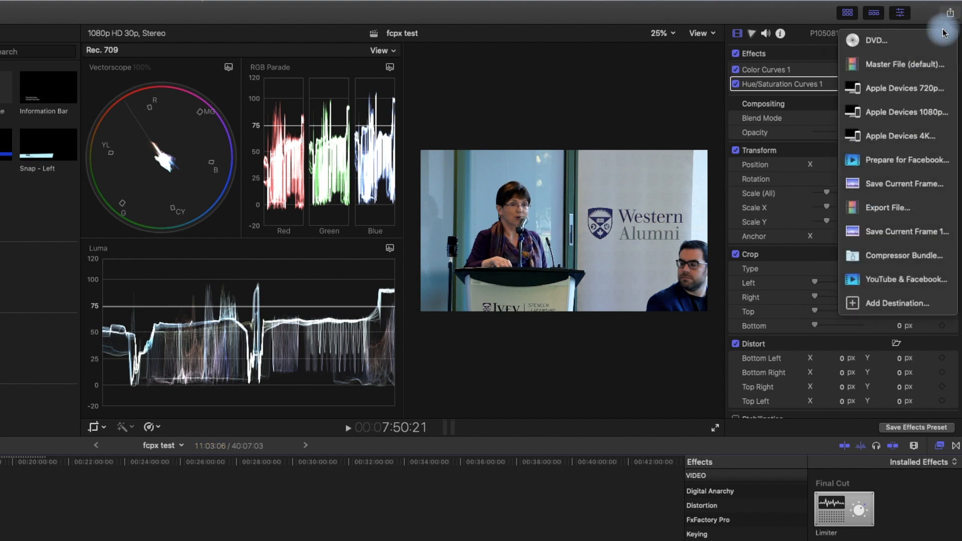
- Choose Master File (Video and Audio, H.264, 1920x1080), review Settings and Roles, then proceed to saving
left_click(870, 70)
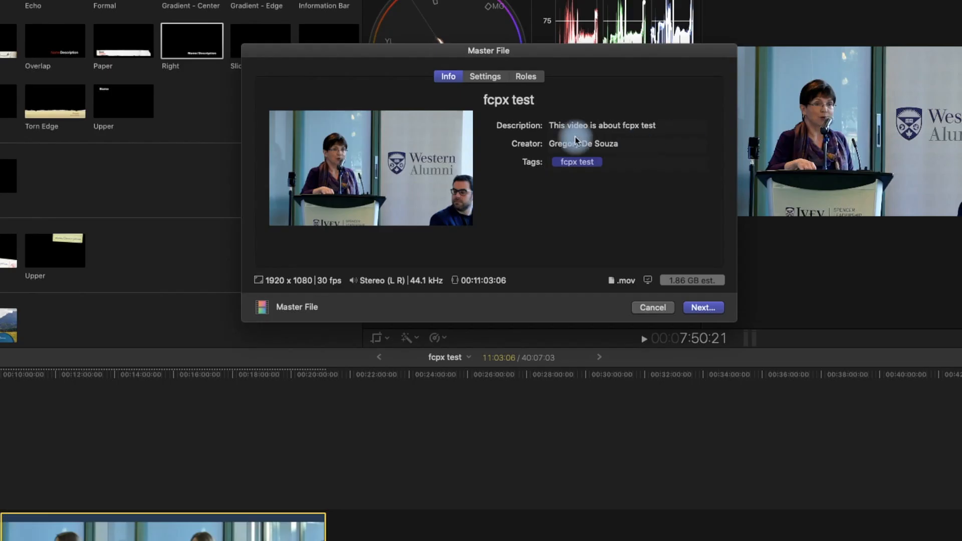
left_click(482, 80)
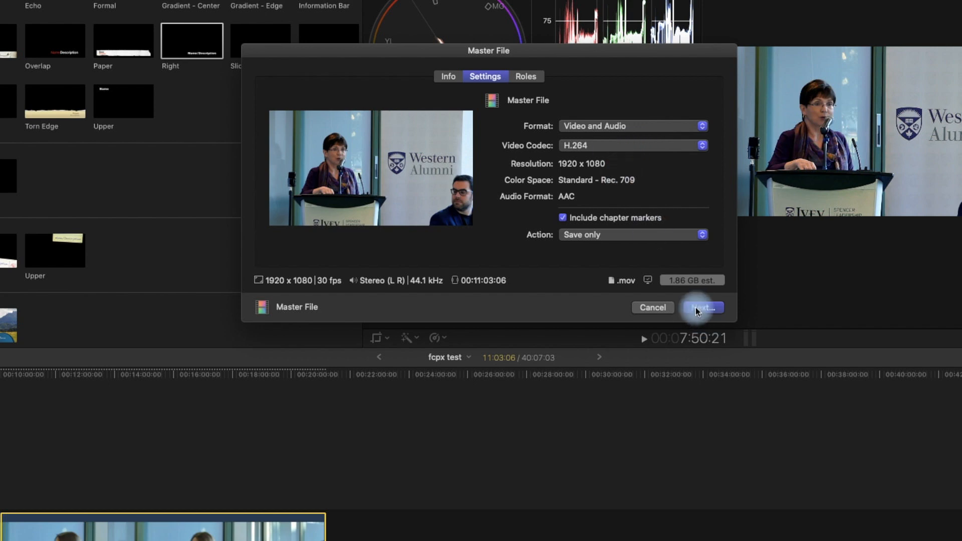
left_click(524, 80)
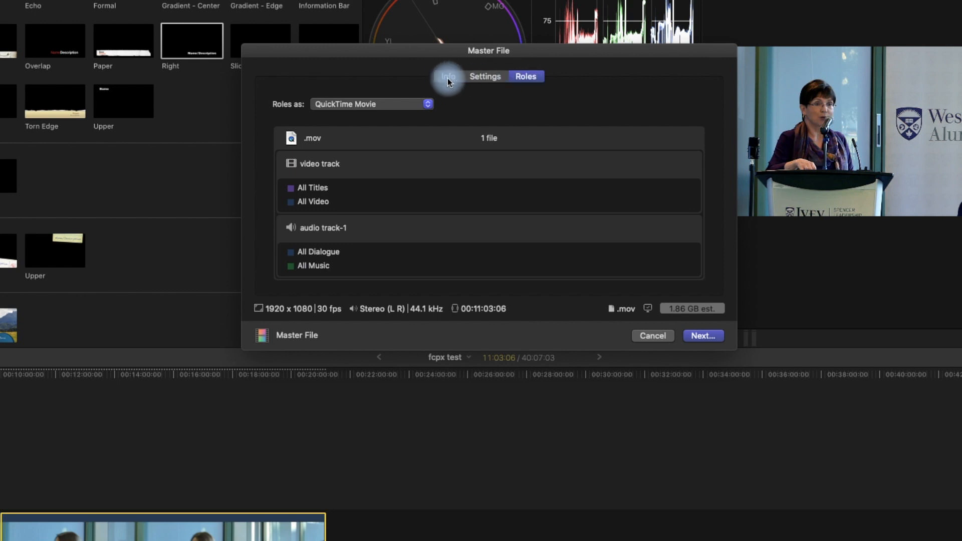
left_click(447, 79)
left_click(702, 308)
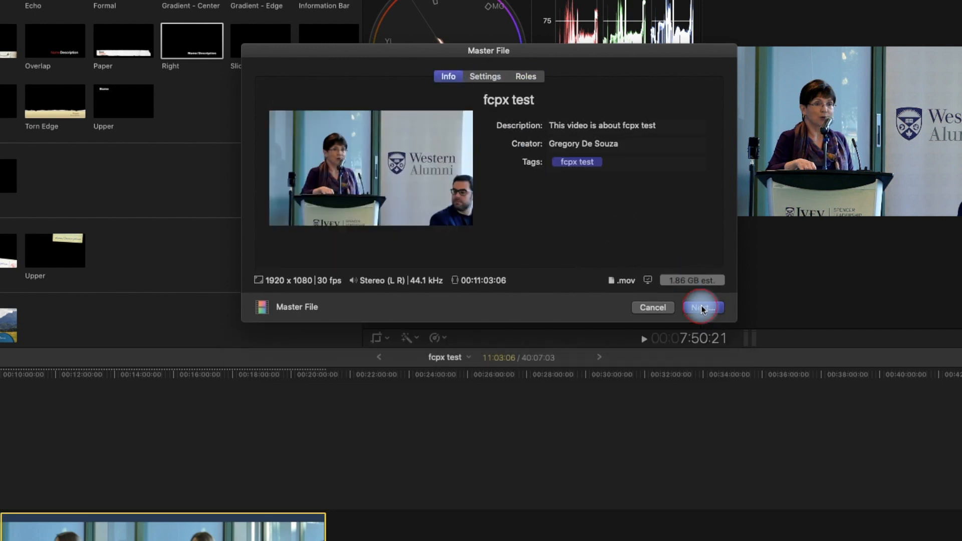